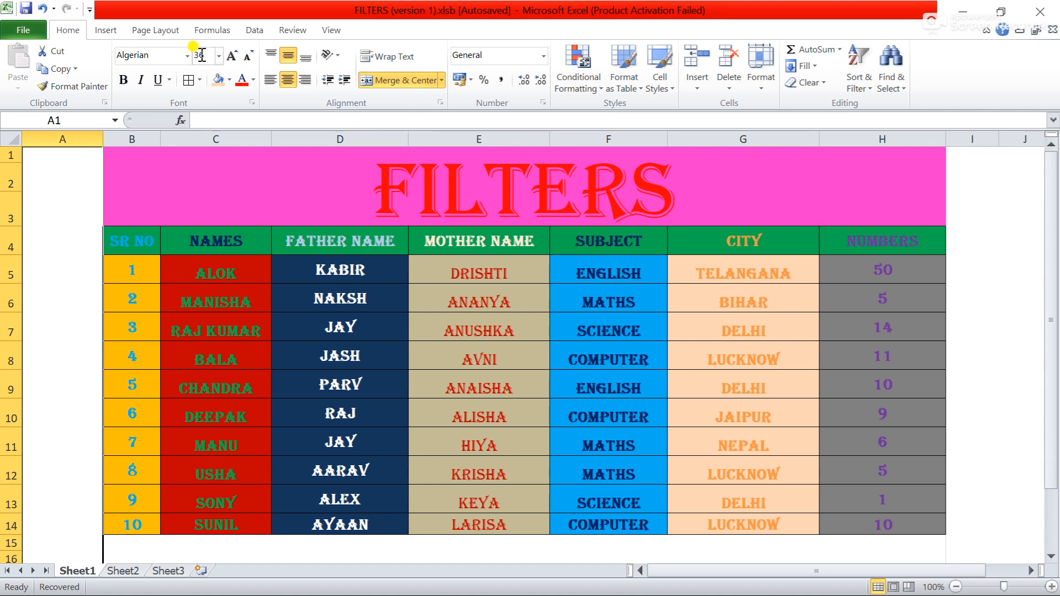
Step: Turn on filtering for the table's header row, cells B4 to H4
click(868, 89)
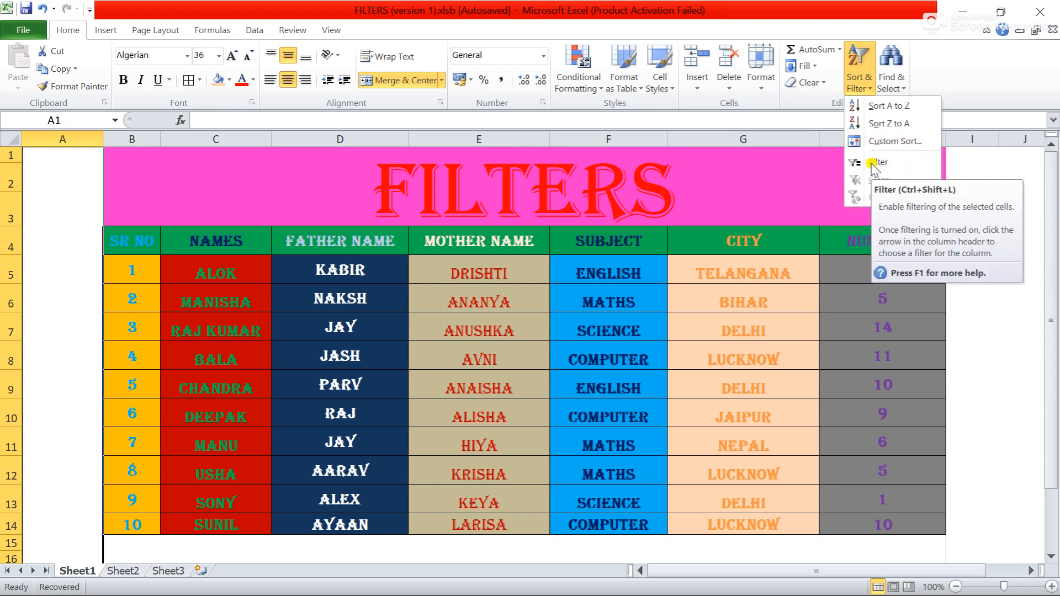
click(250, 32)
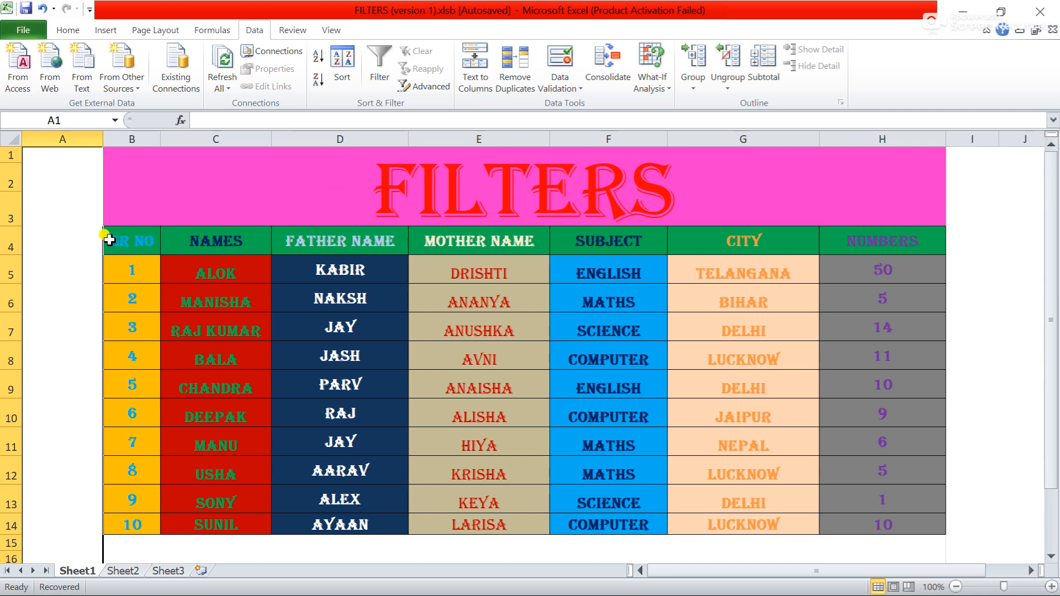
drag(109, 239, 873, 241)
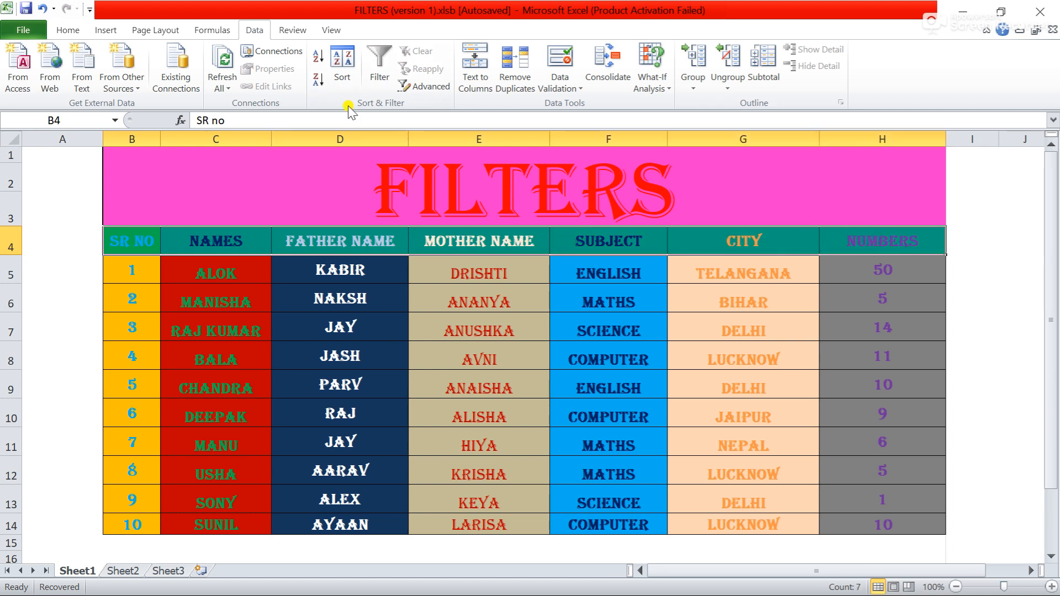
click(377, 84)
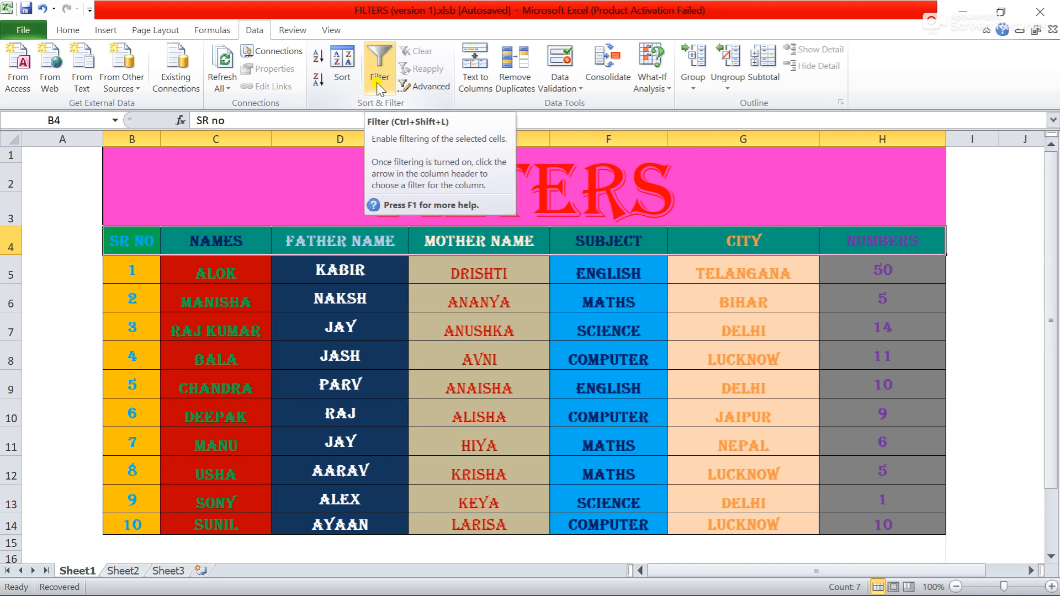
click(377, 88)
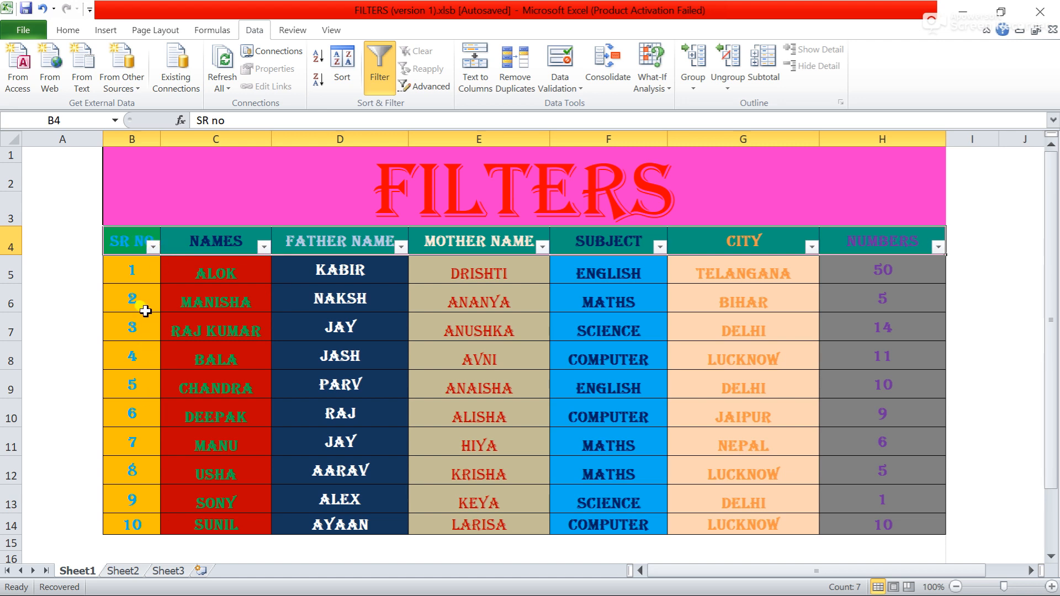
Step: Sort the table by the SR NO column smallest to largest, largest to smallest, and back to smallest to largest
click(154, 248)
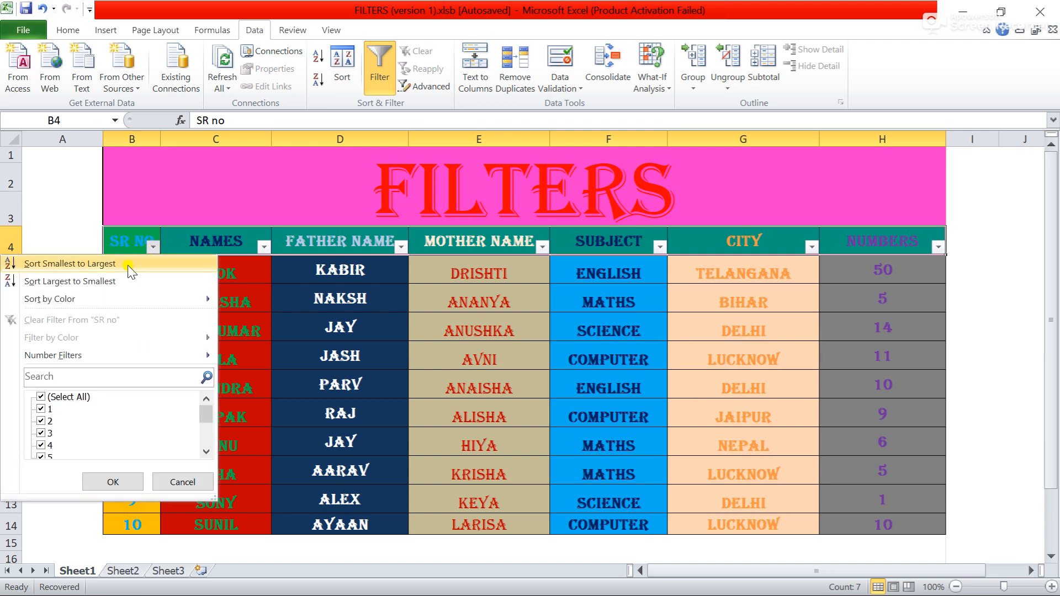
click(128, 265)
click(152, 247)
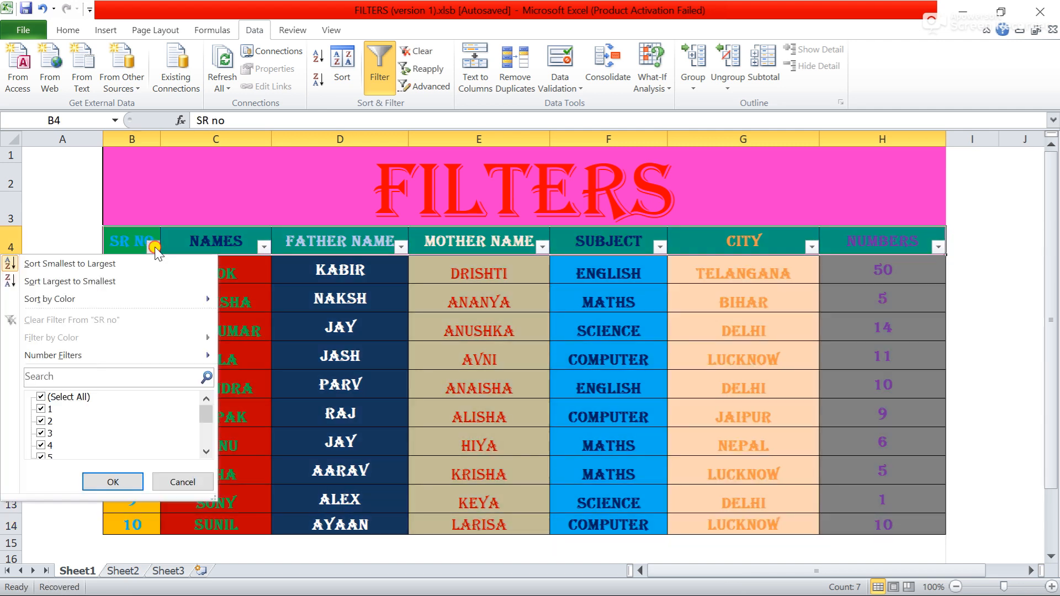
click(127, 280)
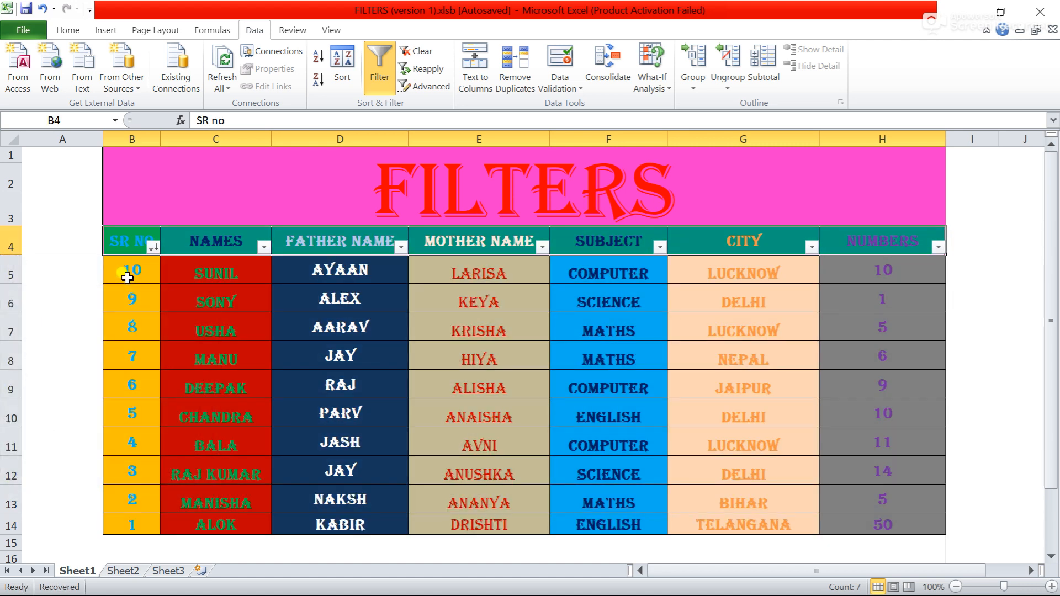
click(153, 247)
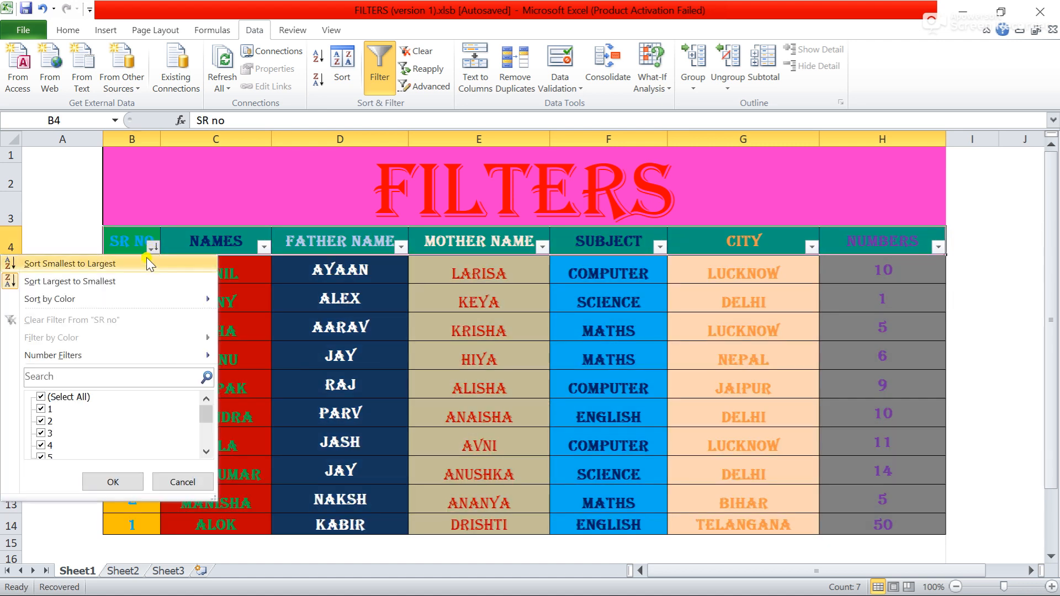
click(141, 265)
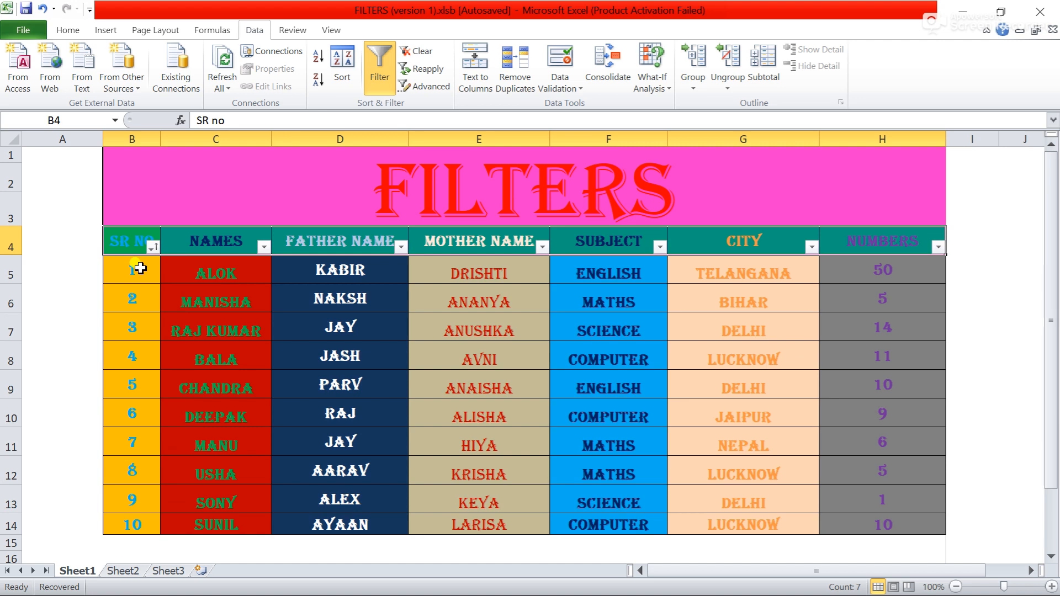
Step: Sort the table by the NAMES column from A to Z and again from Z to A, and clear the sort state
click(264, 248)
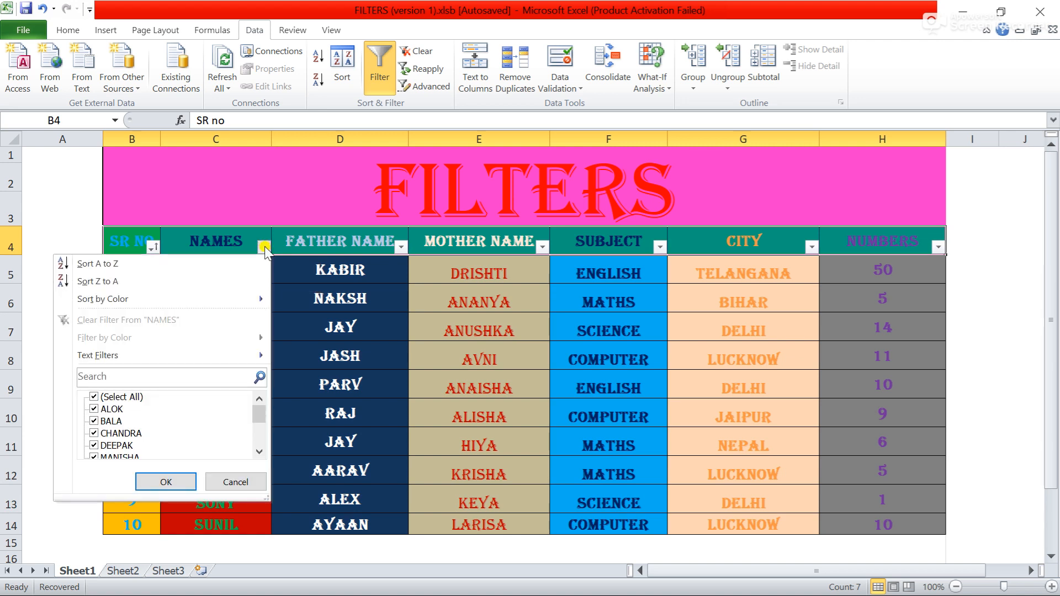
click(179, 265)
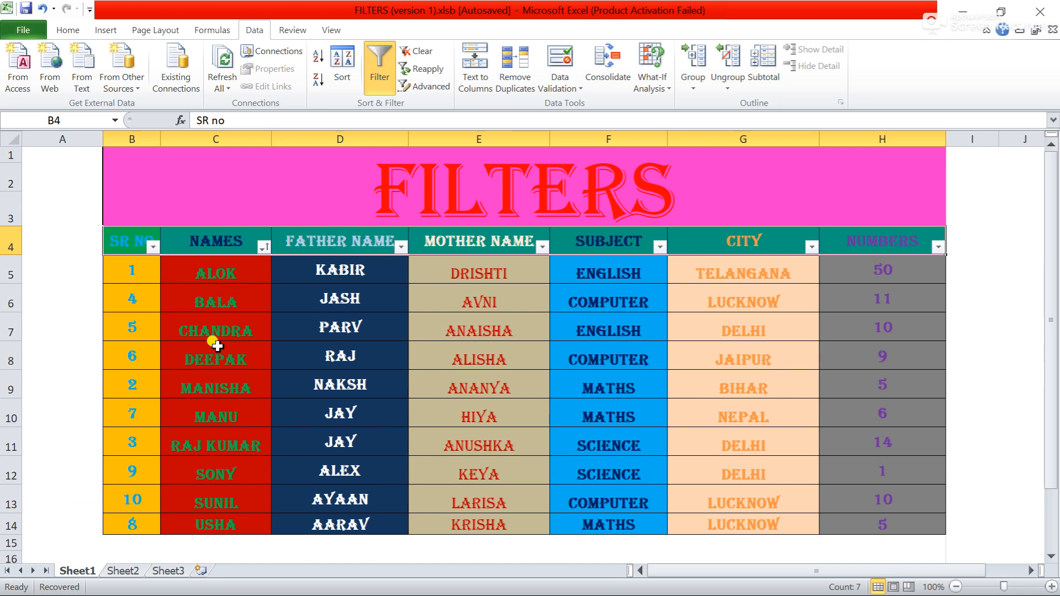
click(263, 248)
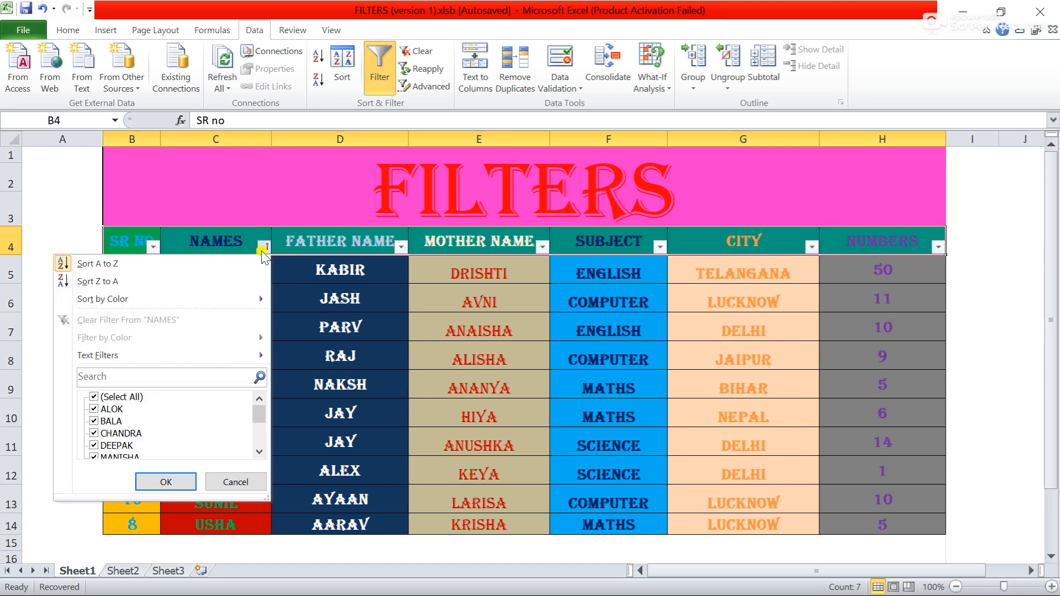
click(168, 283)
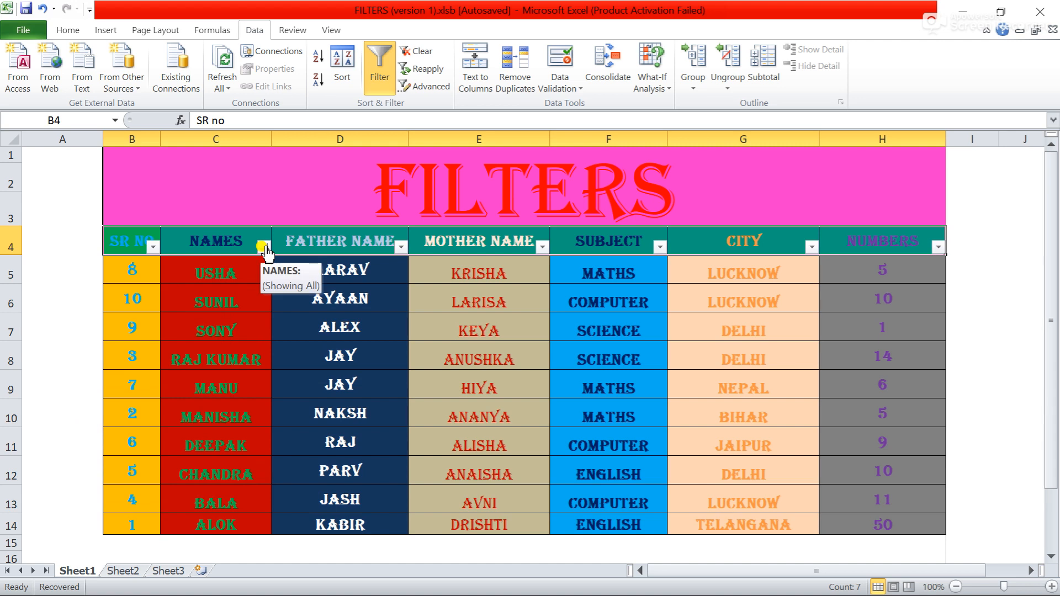
click(428, 54)
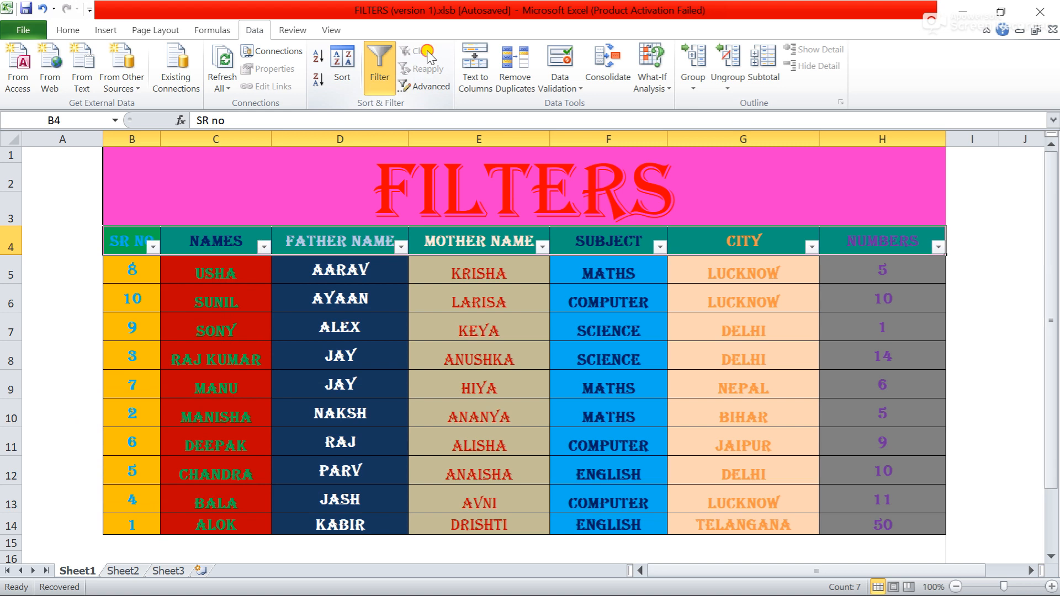
Step: Filter the NAMES column to only the first two names in its value list, and clear the filter
click(264, 247)
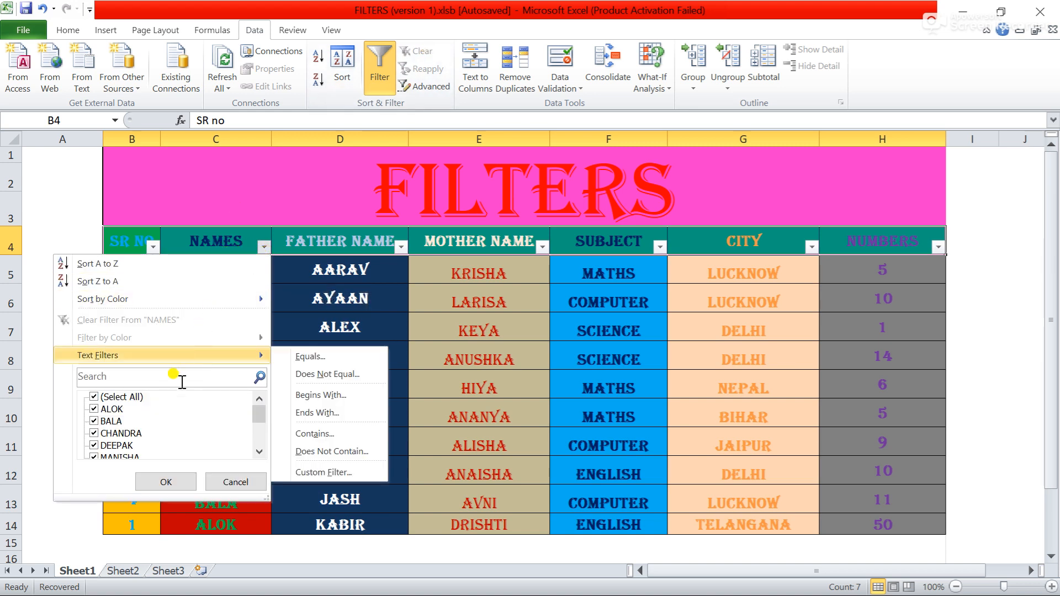
click(110, 398)
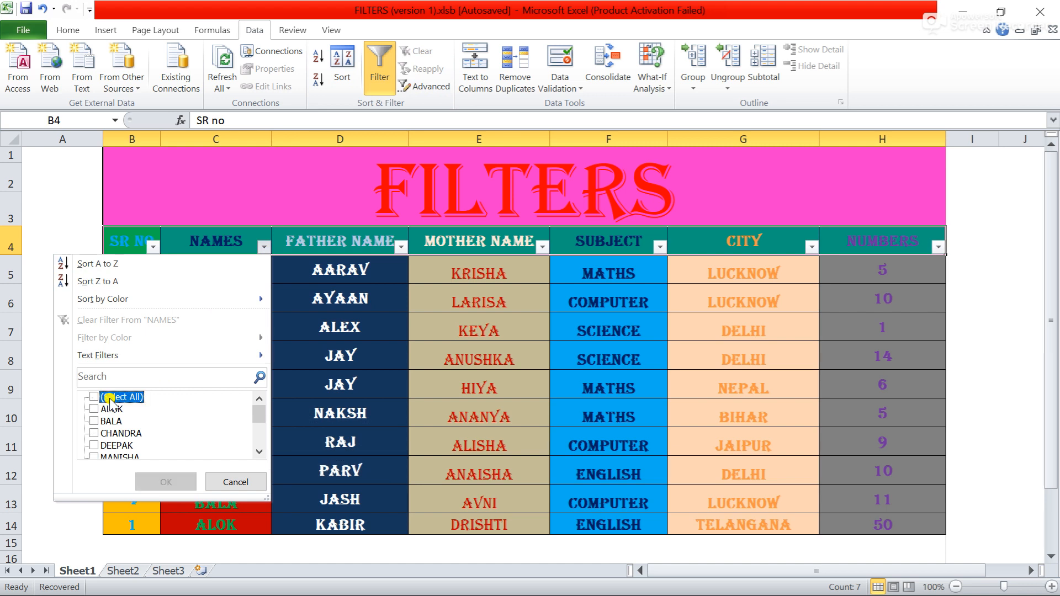
click(94, 409)
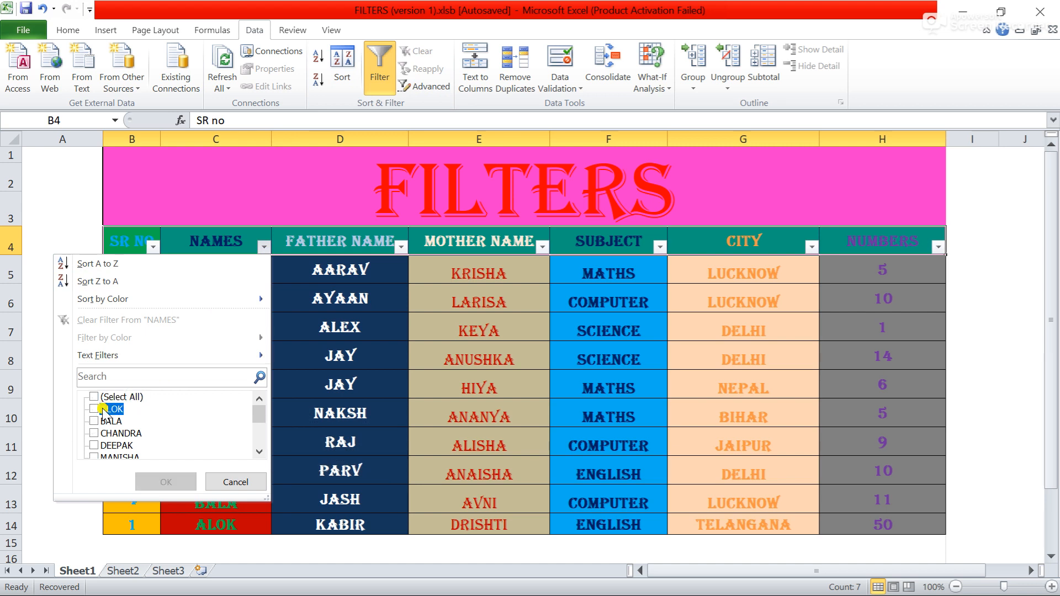
click(93, 422)
click(155, 484)
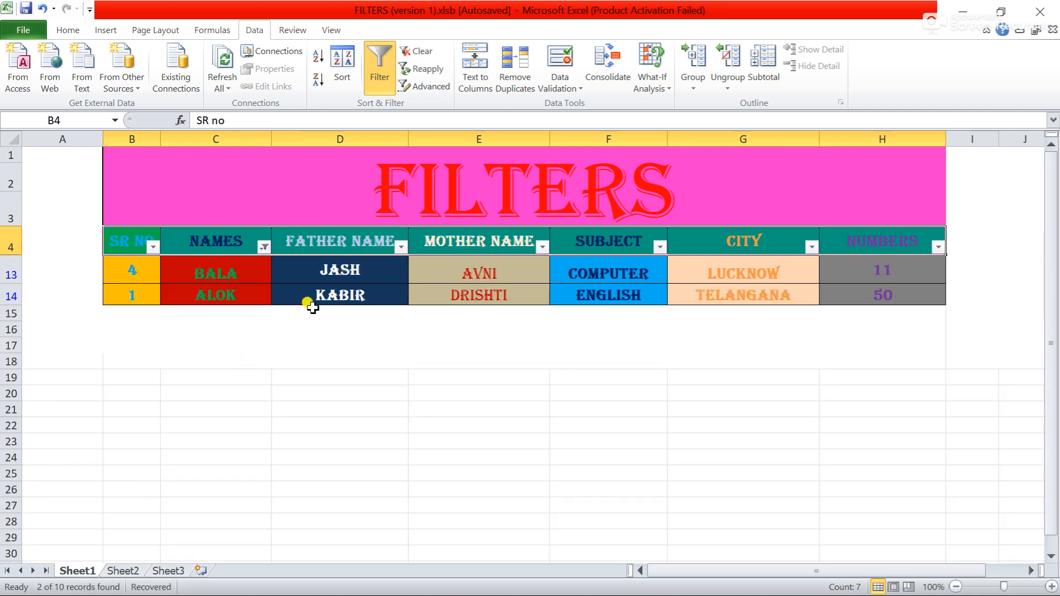
click(430, 57)
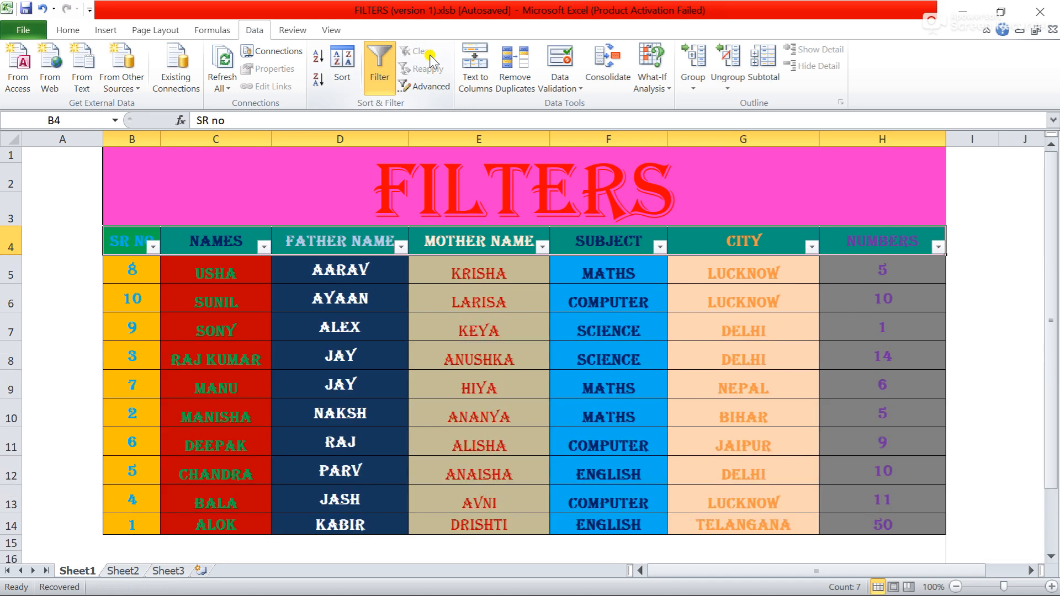
Step: Filter the NAMES column to only the third, fourth and fifth names in its value list, and clear the filter
click(265, 248)
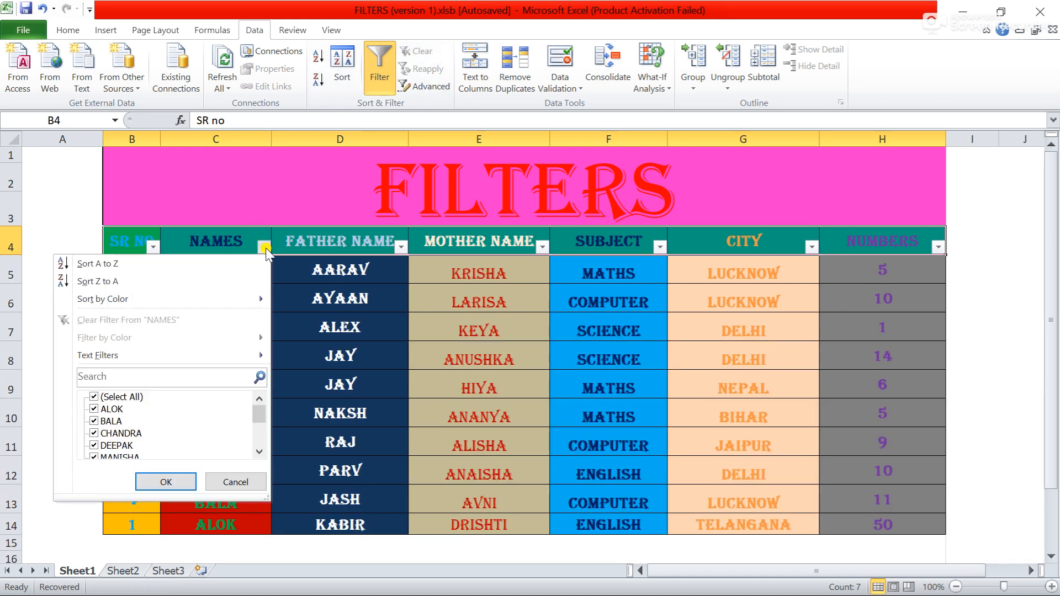
click(95, 397)
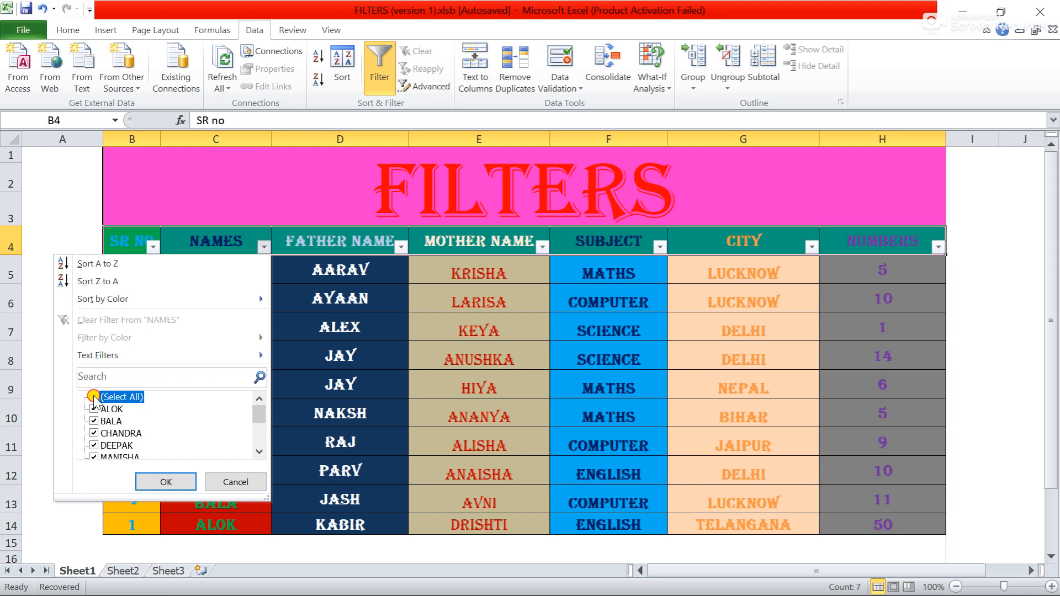
click(93, 434)
click(95, 446)
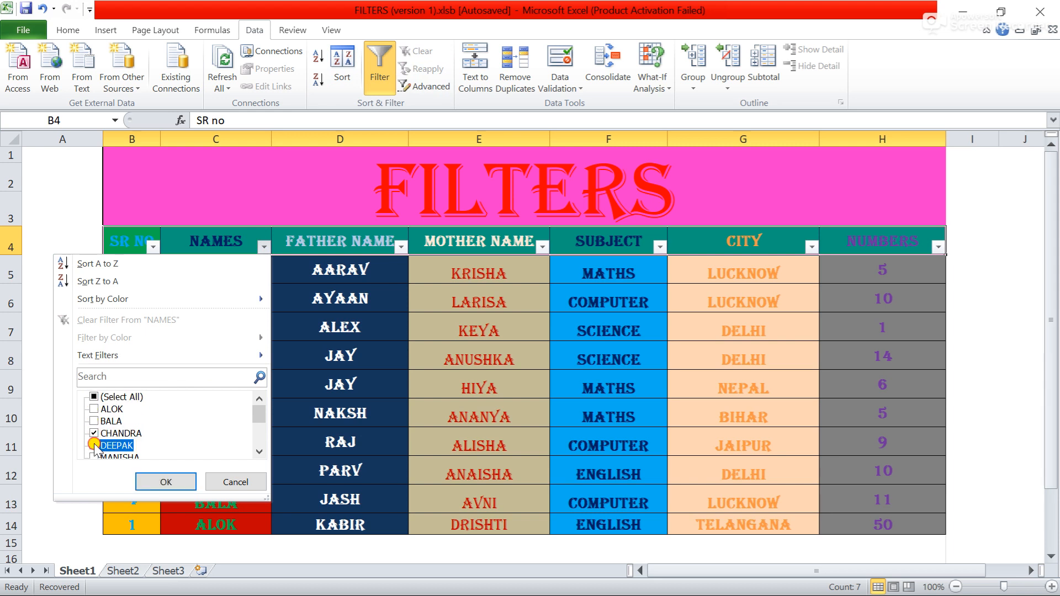
click(95, 457)
click(161, 482)
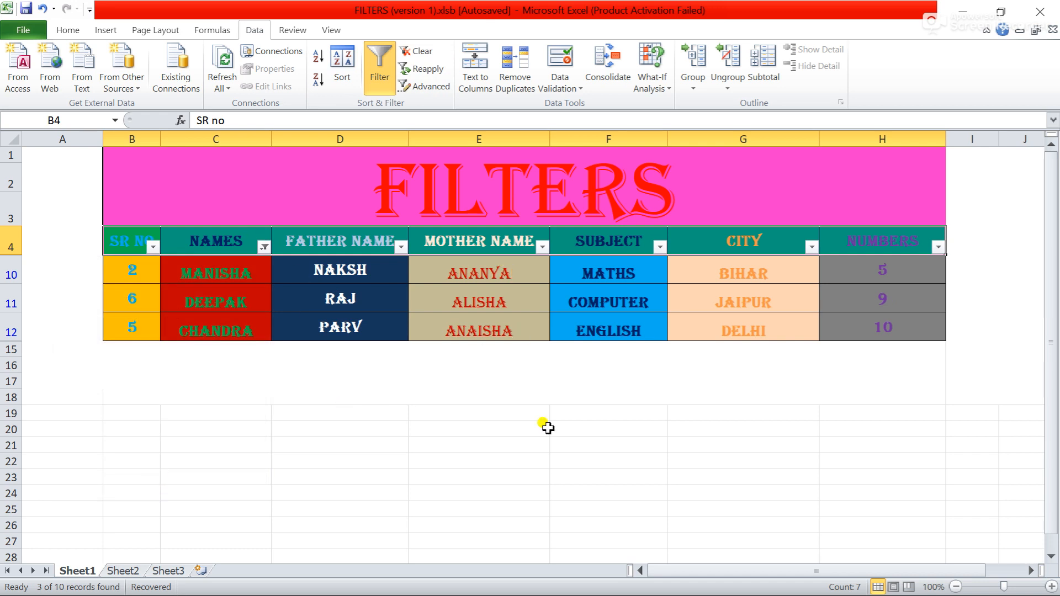
click(433, 53)
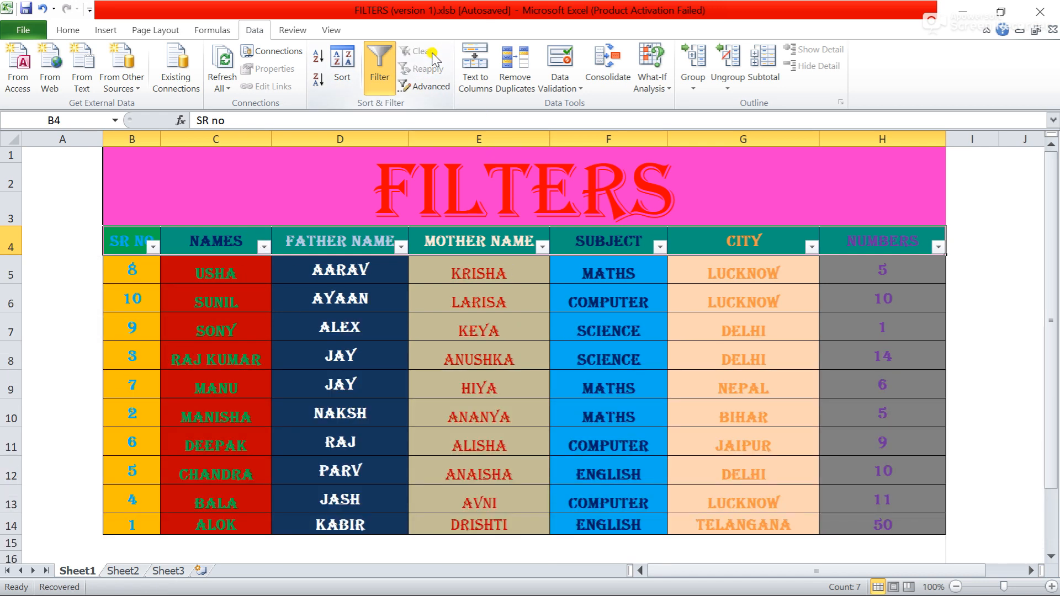
Step: Apply an Equals text filter on the NAMES column for the student's name in row 7, and clear it
click(264, 247)
mouse_move(239, 358)
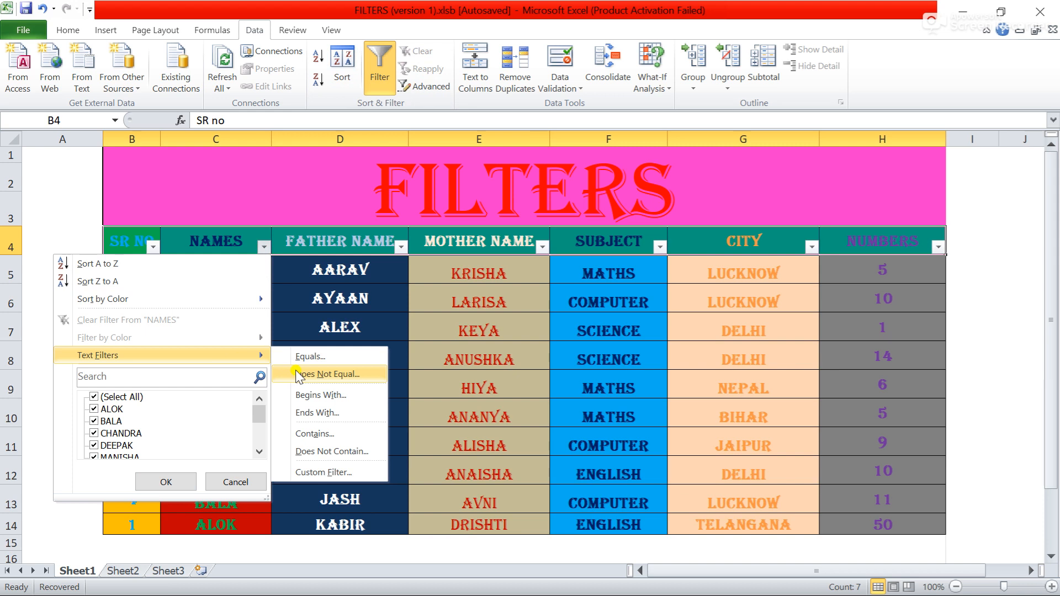
click(314, 355)
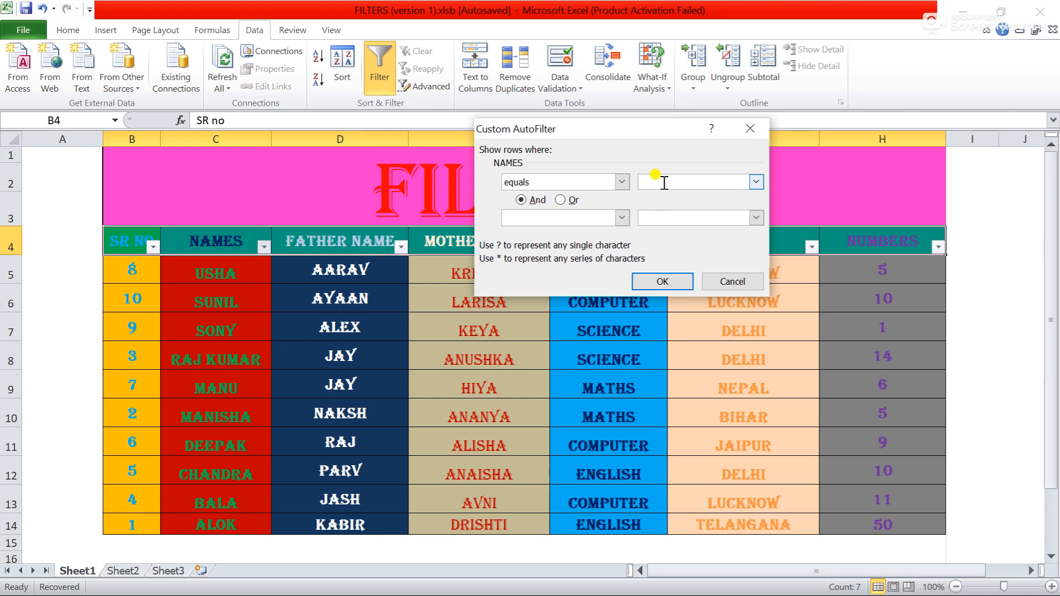
text(sony)
click(655, 281)
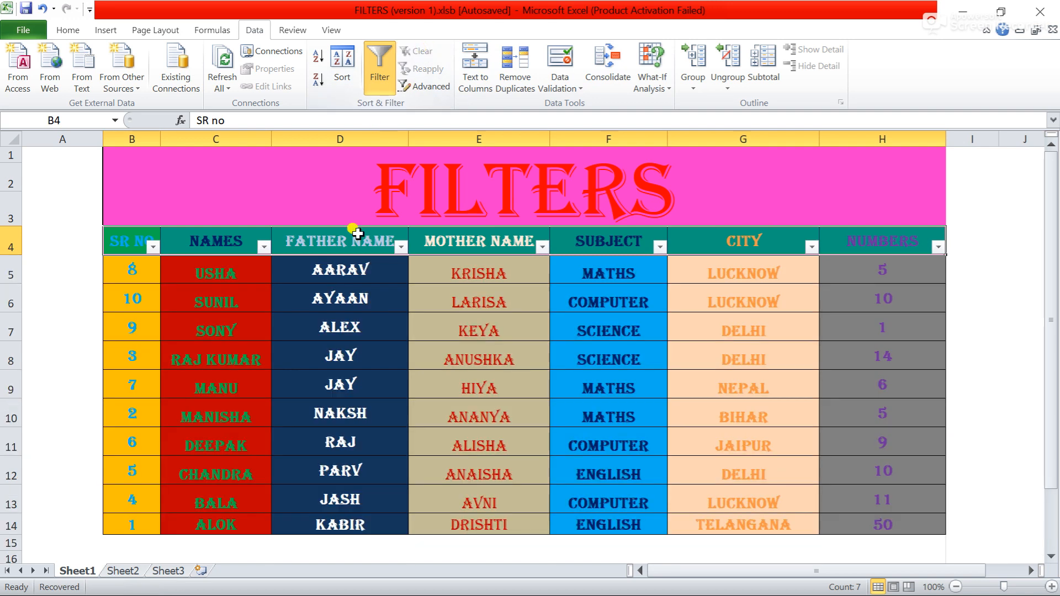
Step: Apply a Does Not Equal text filter on the NAMES column excluding the student's name in row 8, and clear it
click(264, 247)
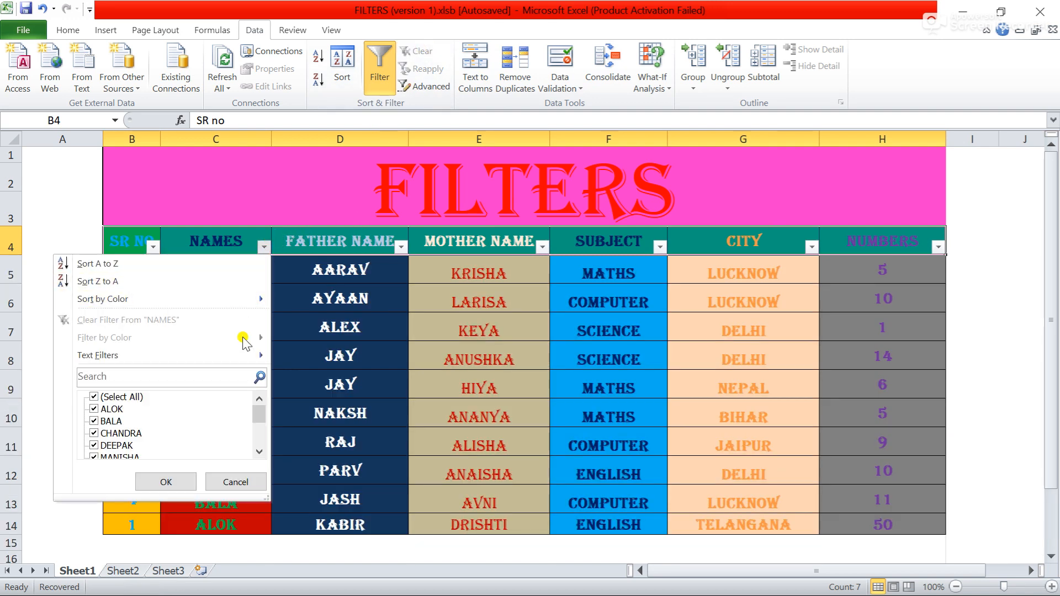
mouse_move(251, 358)
click(313, 377)
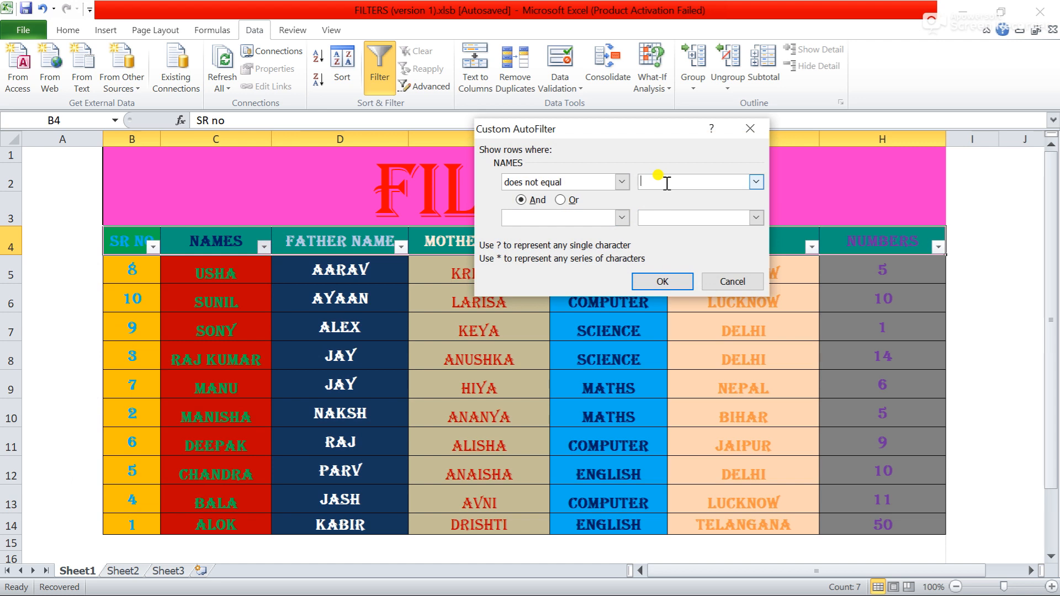
text(raj kumar)
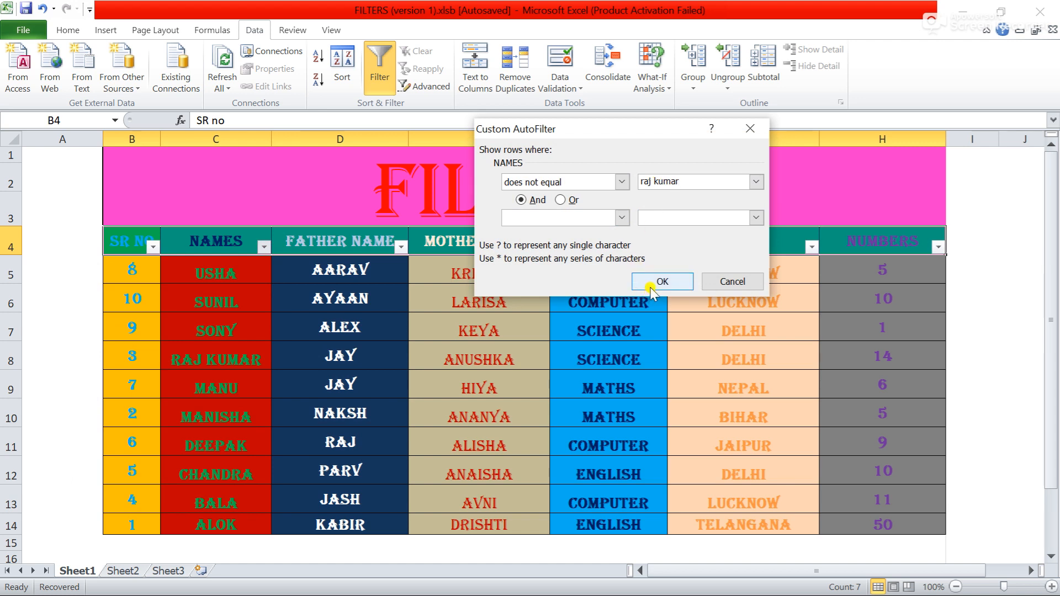
click(663, 281)
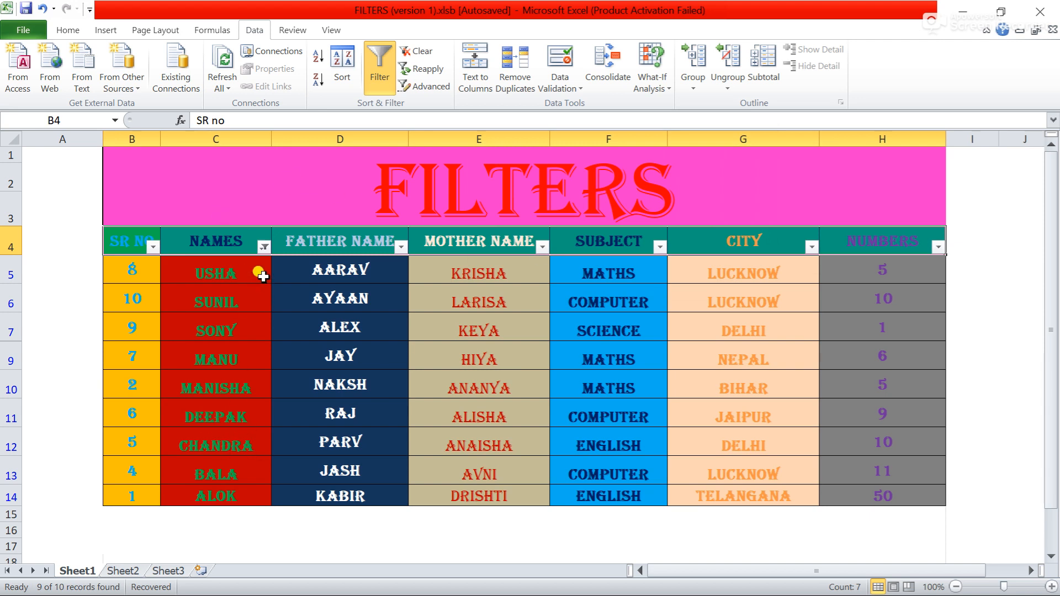
click(418, 50)
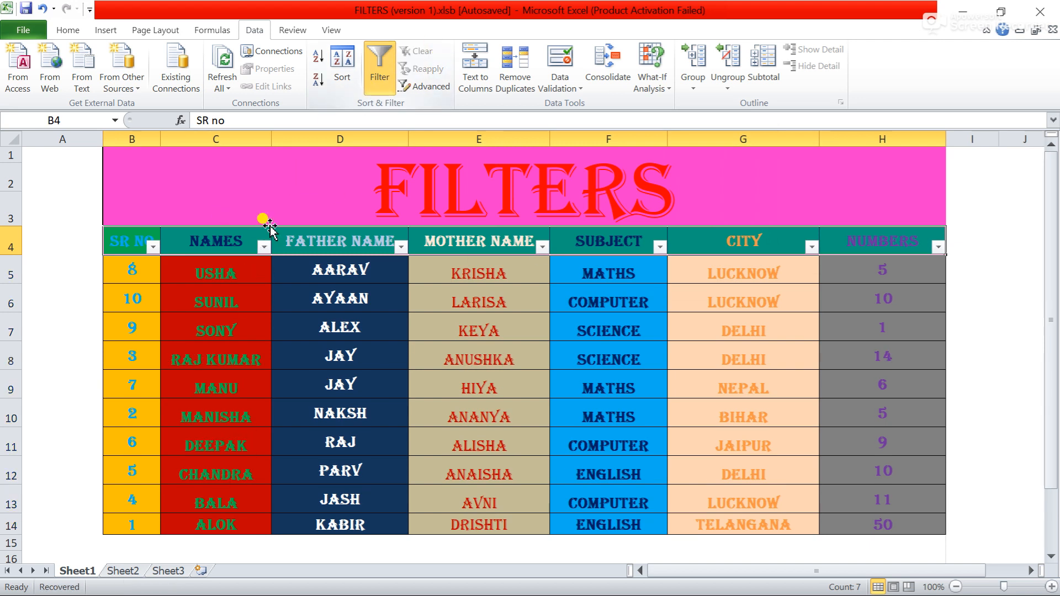
Step: Apply a Begins With text filter on the NAMES column for the letter a, and clear it
click(265, 248)
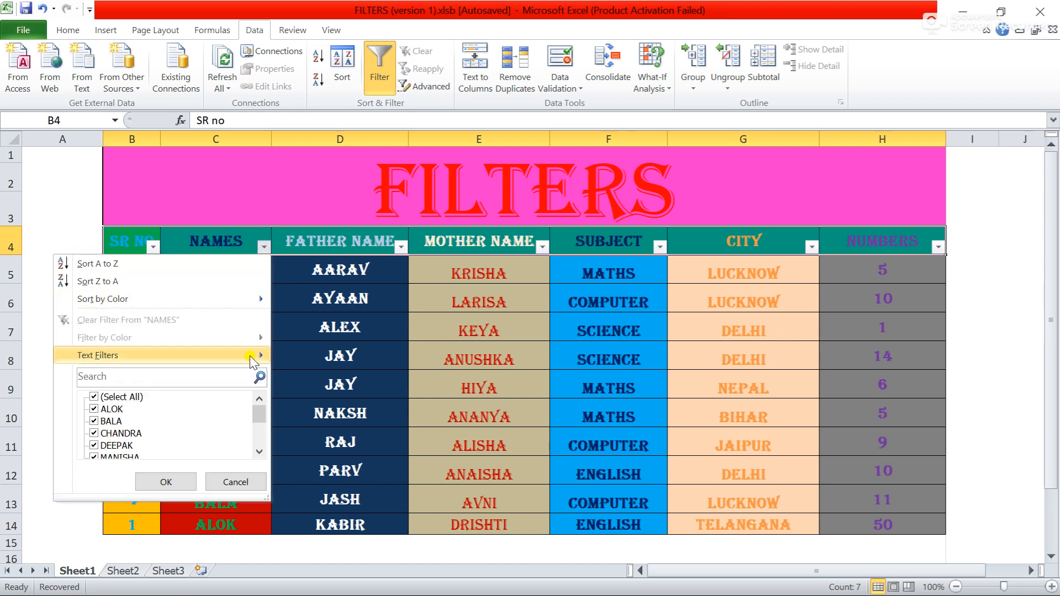
mouse_move(249, 356)
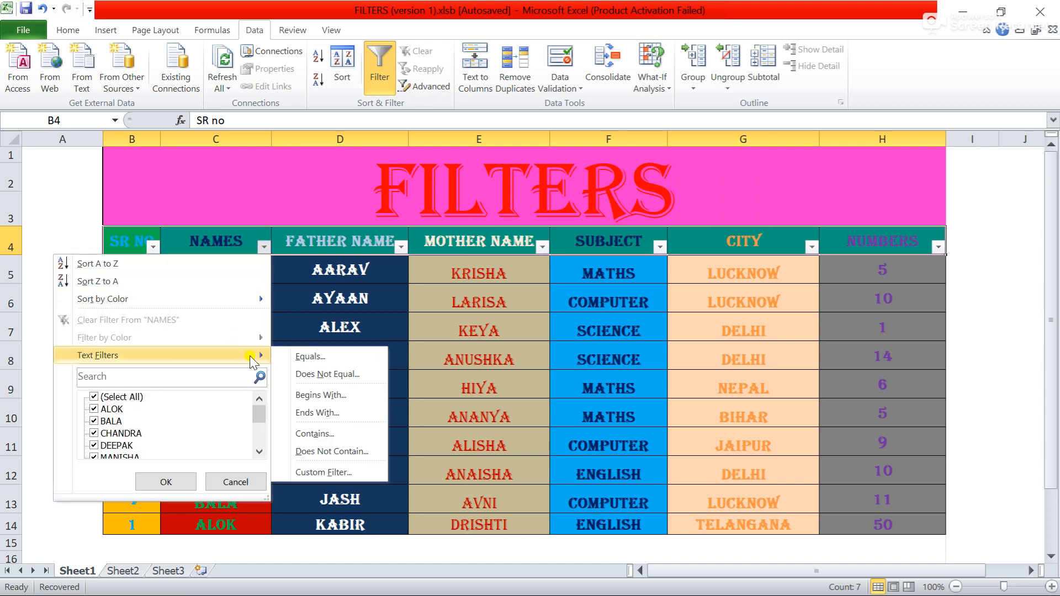
click(325, 395)
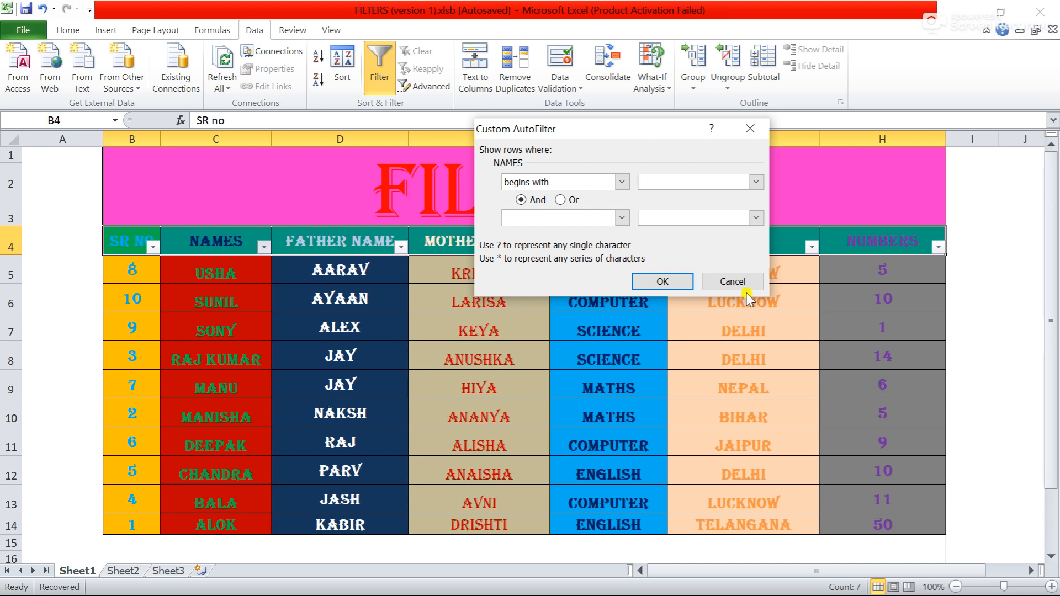
text(a)
click(662, 281)
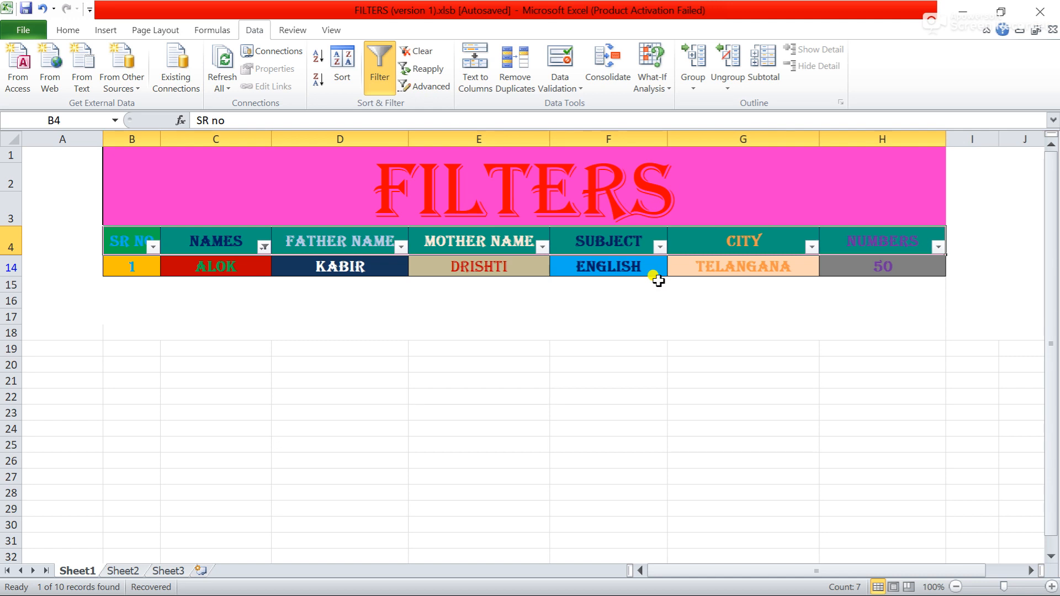
click(422, 50)
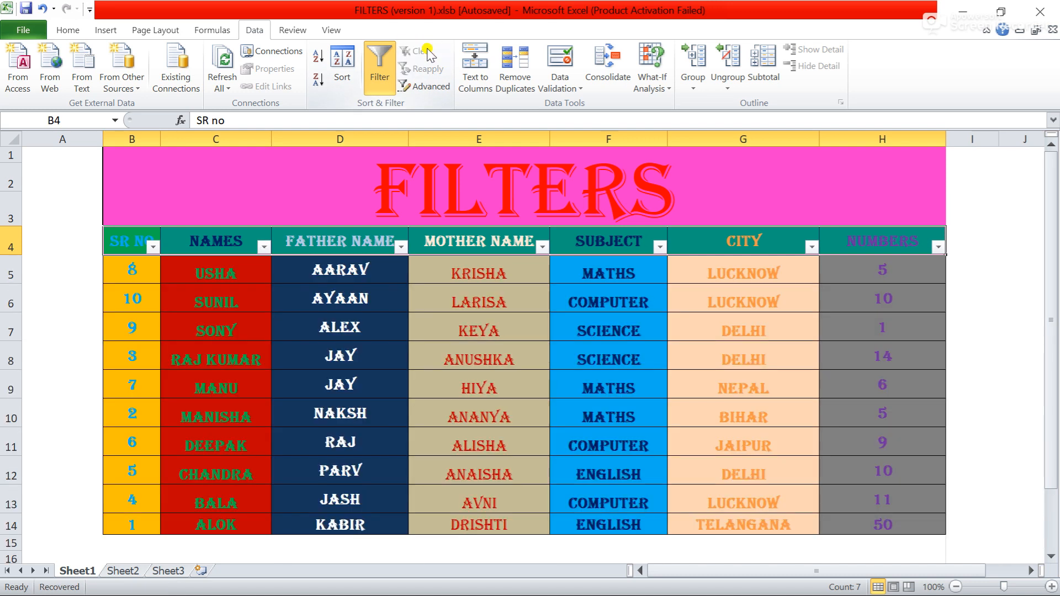
Step: Apply a Begins With text filter on the NAMES column for the letter c, and clear it
click(260, 253)
mouse_move(256, 355)
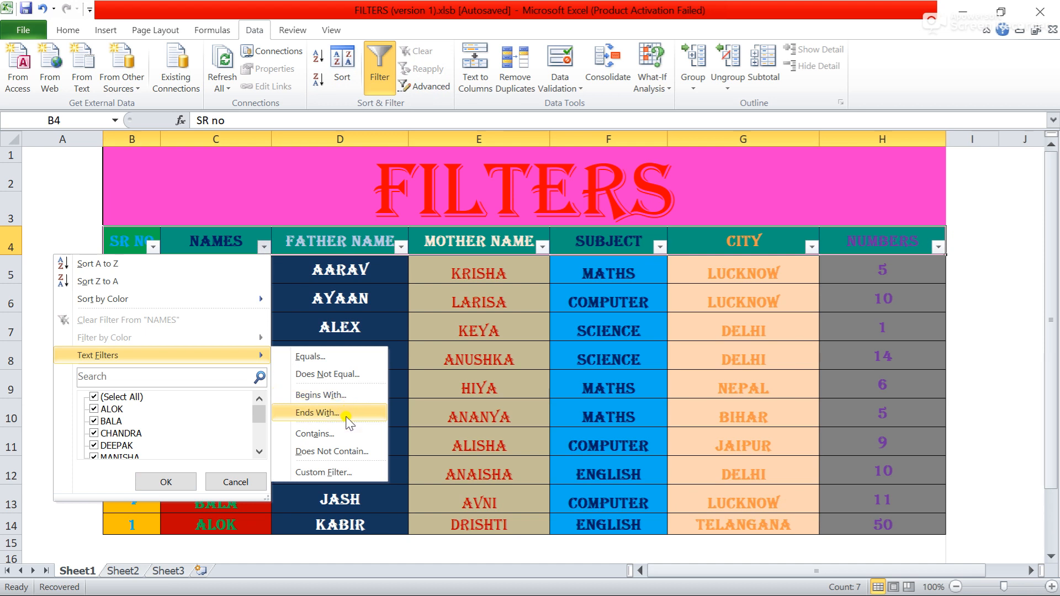
click(343, 396)
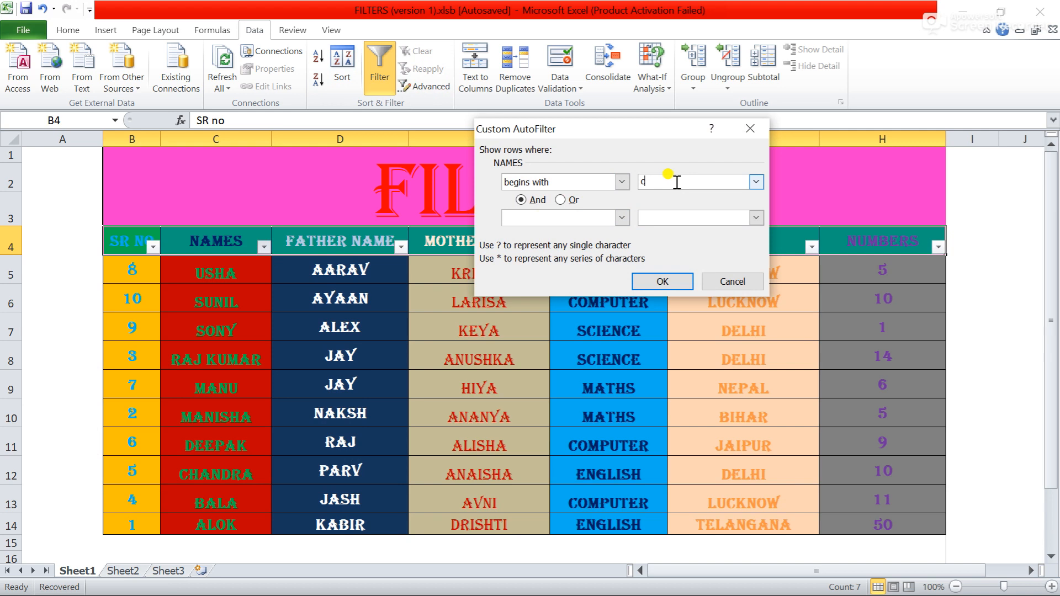
click(668, 280)
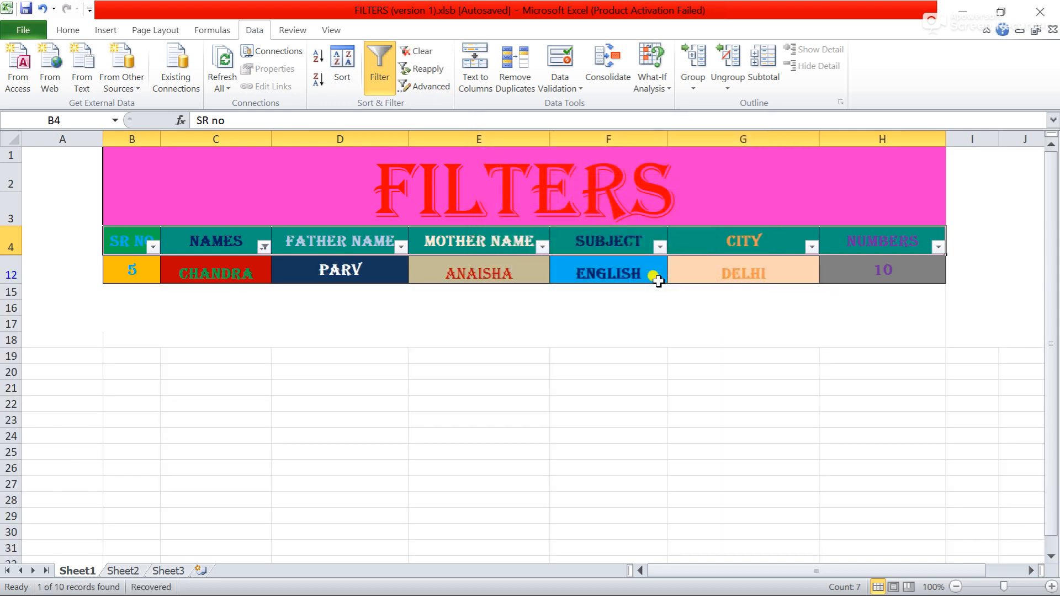
click(426, 54)
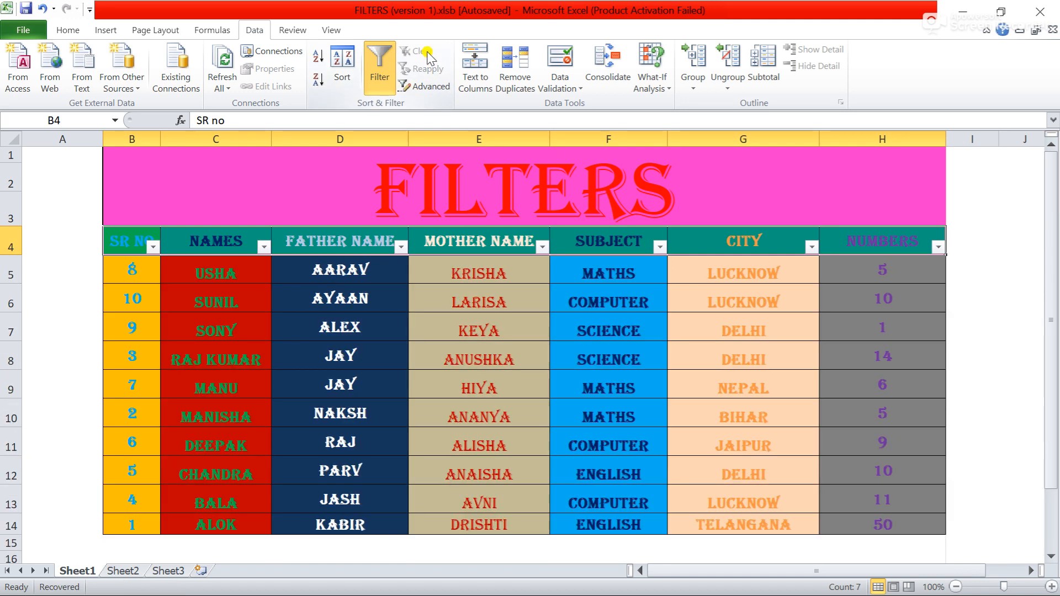
Step: Apply an Ends With text filter on the NAMES column for the letter k, and clear it
click(264, 246)
mouse_move(255, 356)
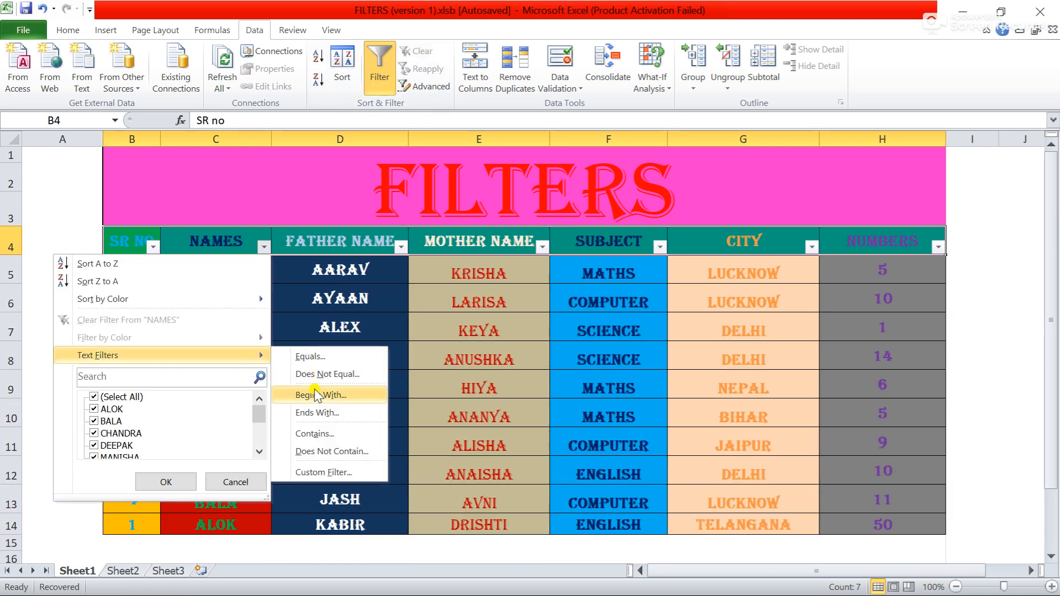
click(324, 414)
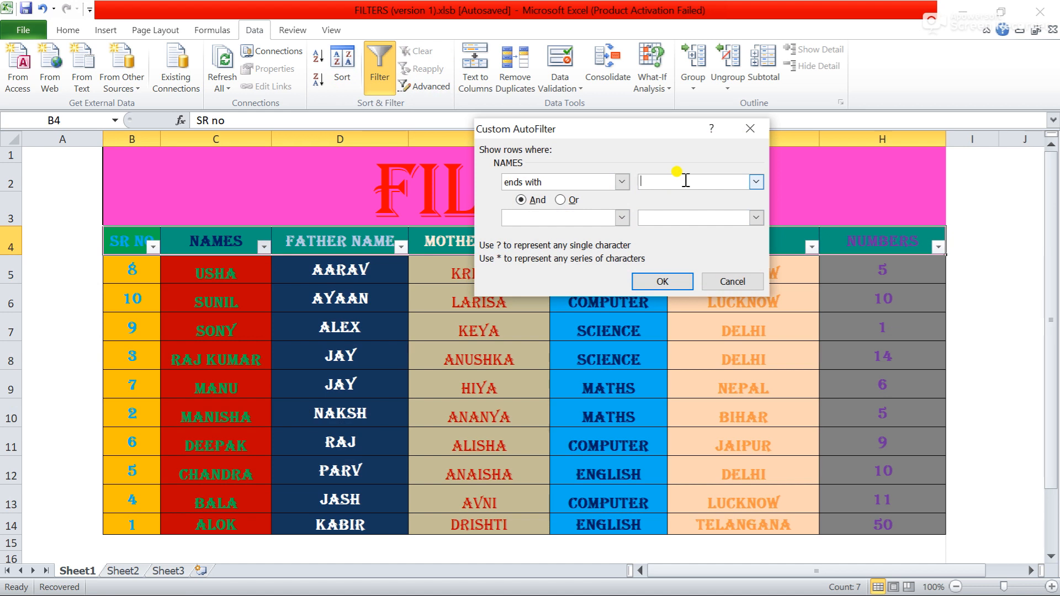
text(k)
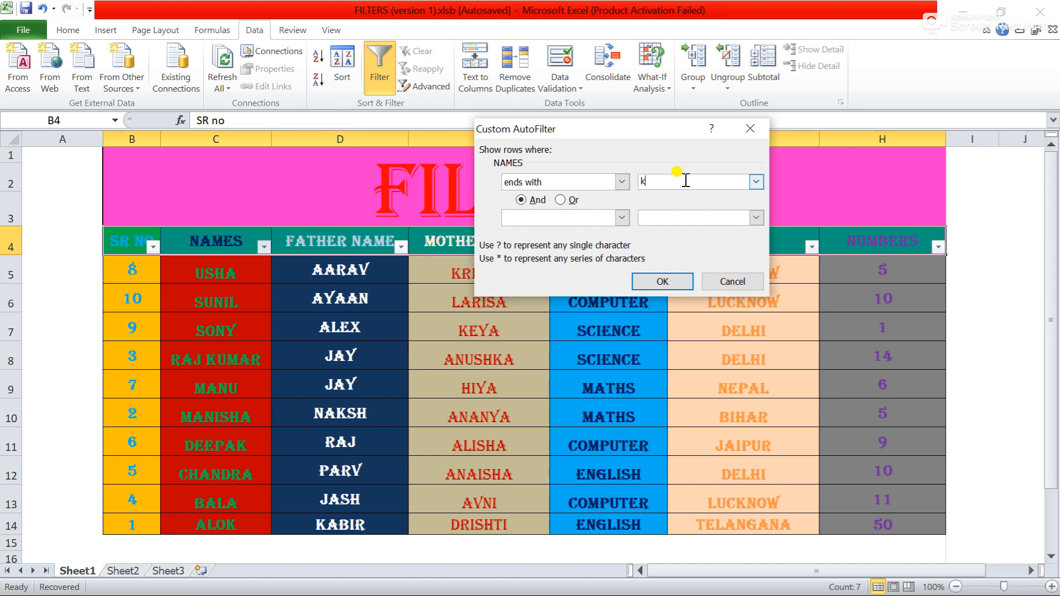
click(662, 284)
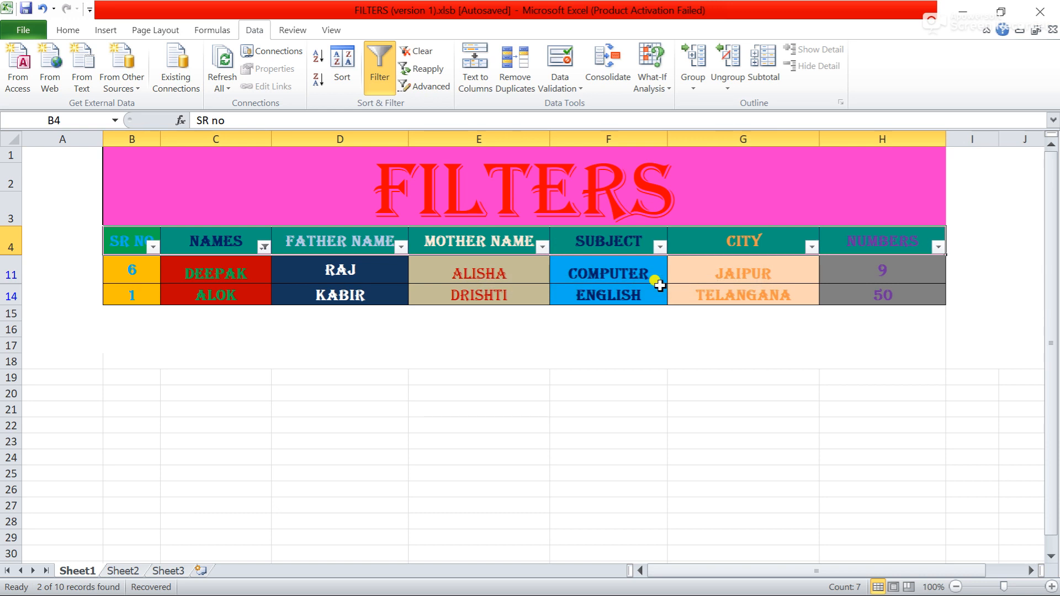
click(424, 52)
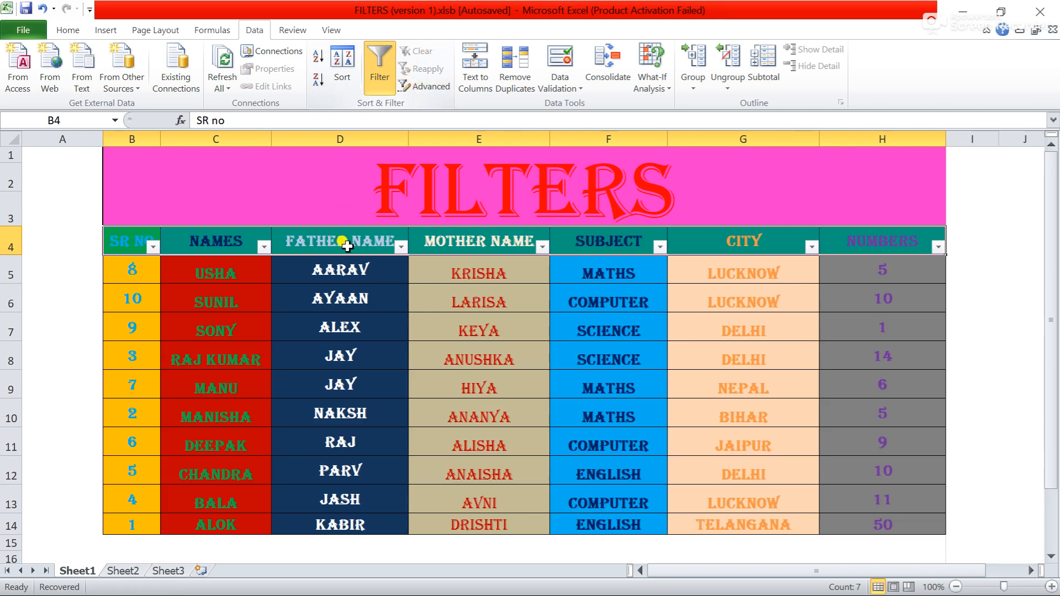
Step: Apply a Contains text filter on the NAMES column for the student's name in row 9, and clear it
click(264, 247)
mouse_move(256, 356)
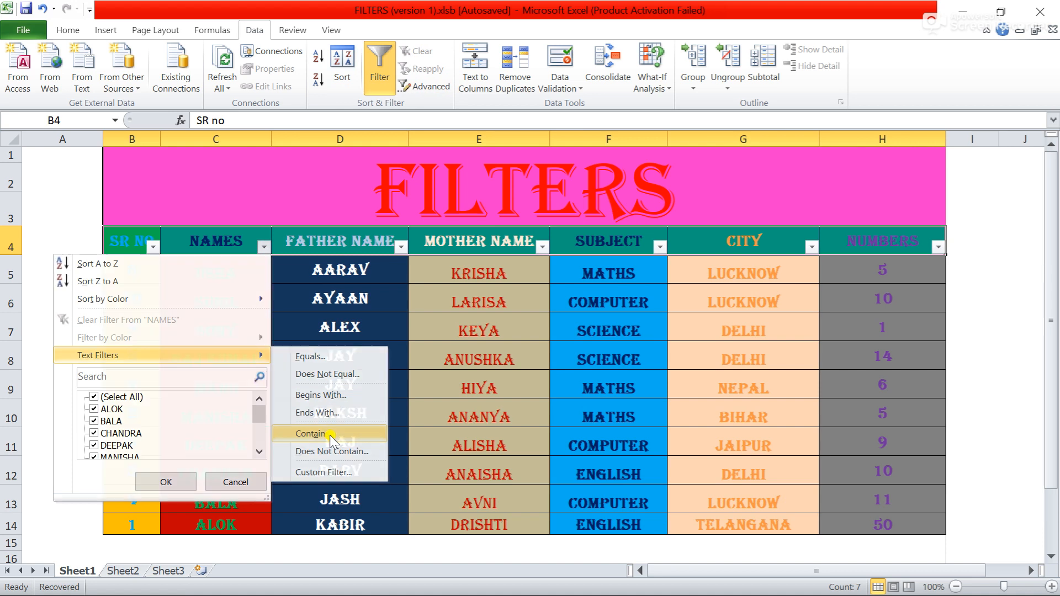
click(312, 434)
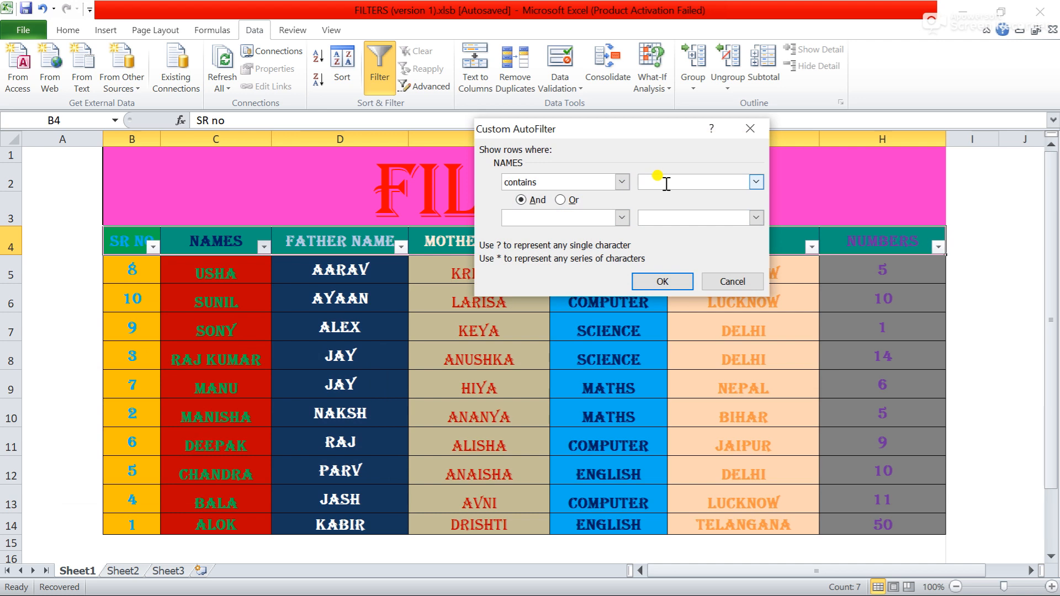
text(manu)
click(662, 283)
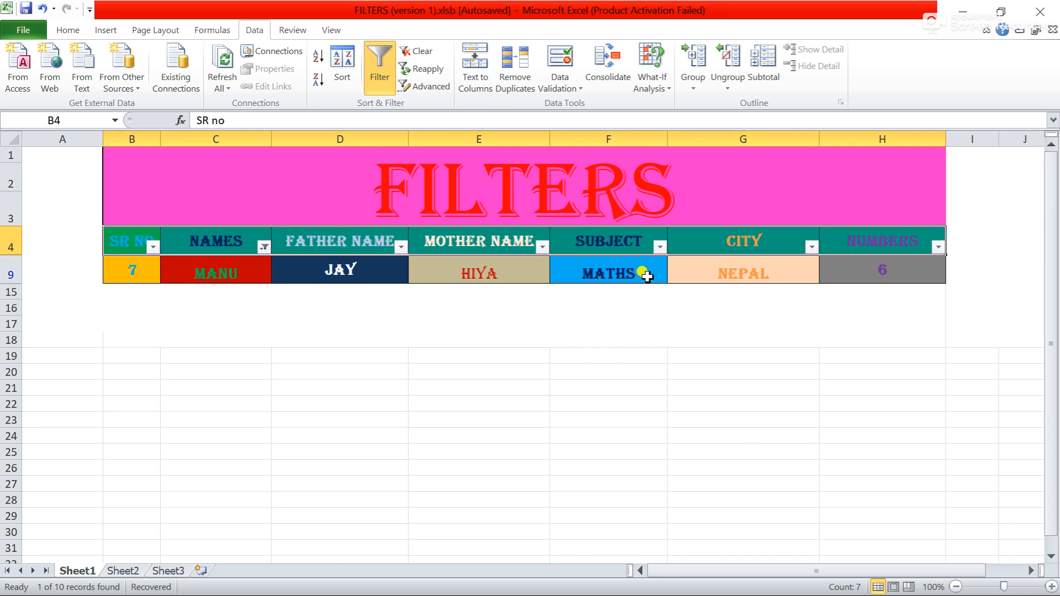
click(423, 53)
Step: Apply a Does Not Contain text filter on the NAMES column for the student's name in row 10, and clear it
click(264, 247)
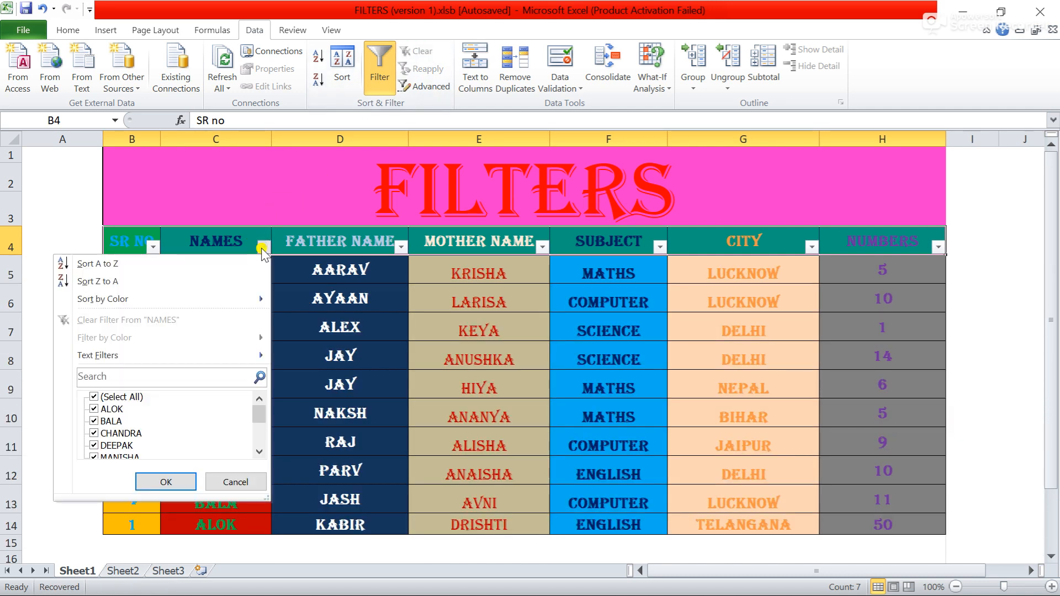
mouse_move(242, 357)
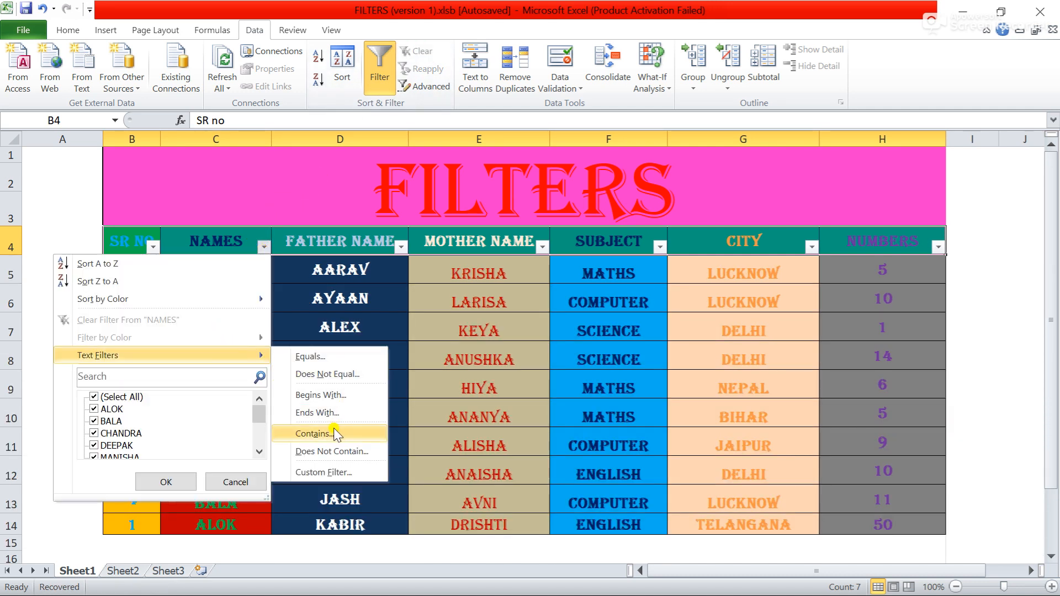
click(331, 451)
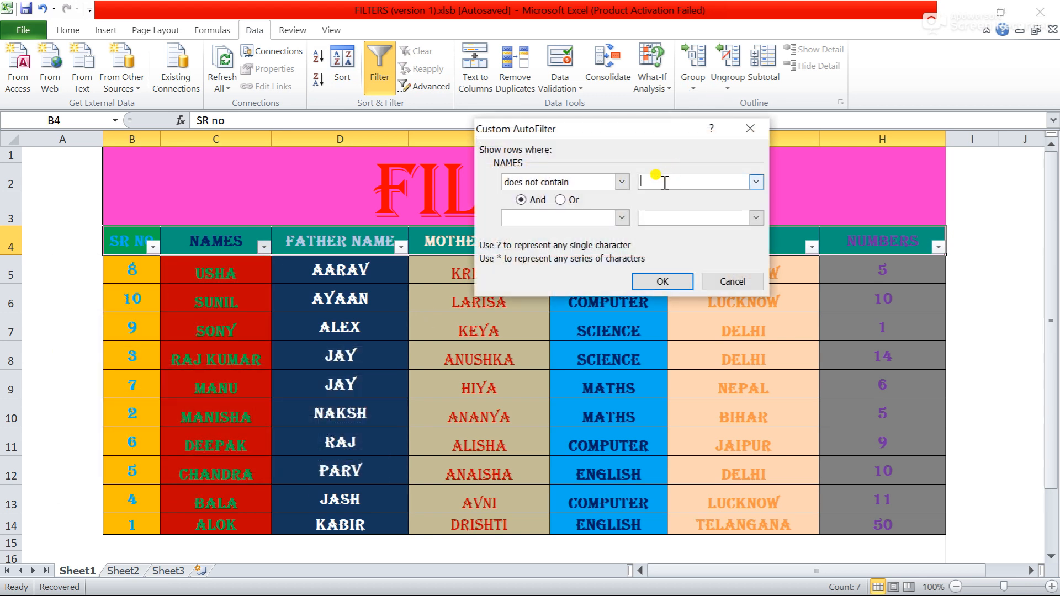
text(manisha)
click(667, 280)
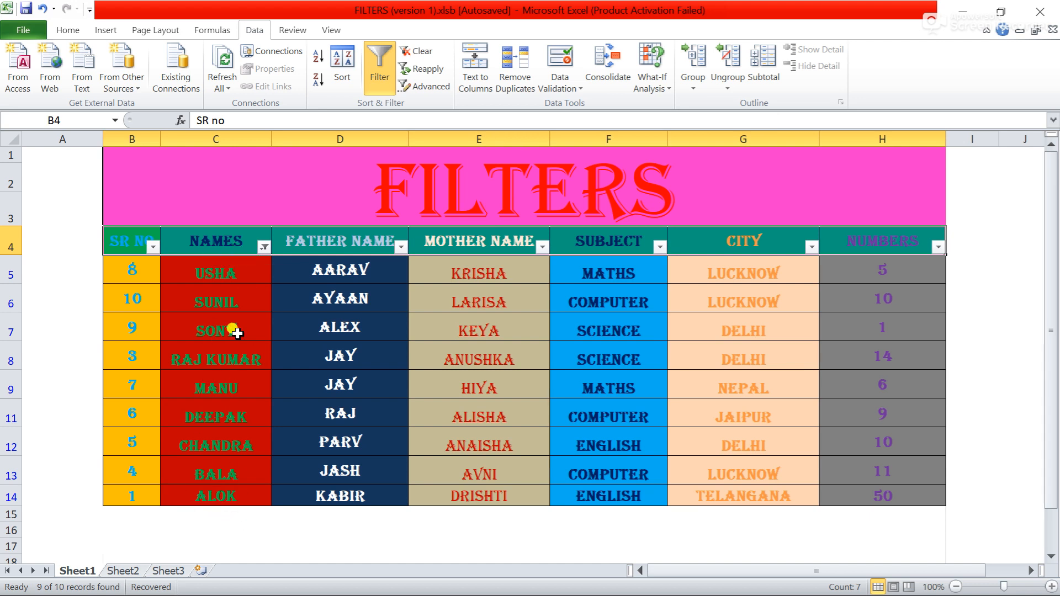
click(423, 51)
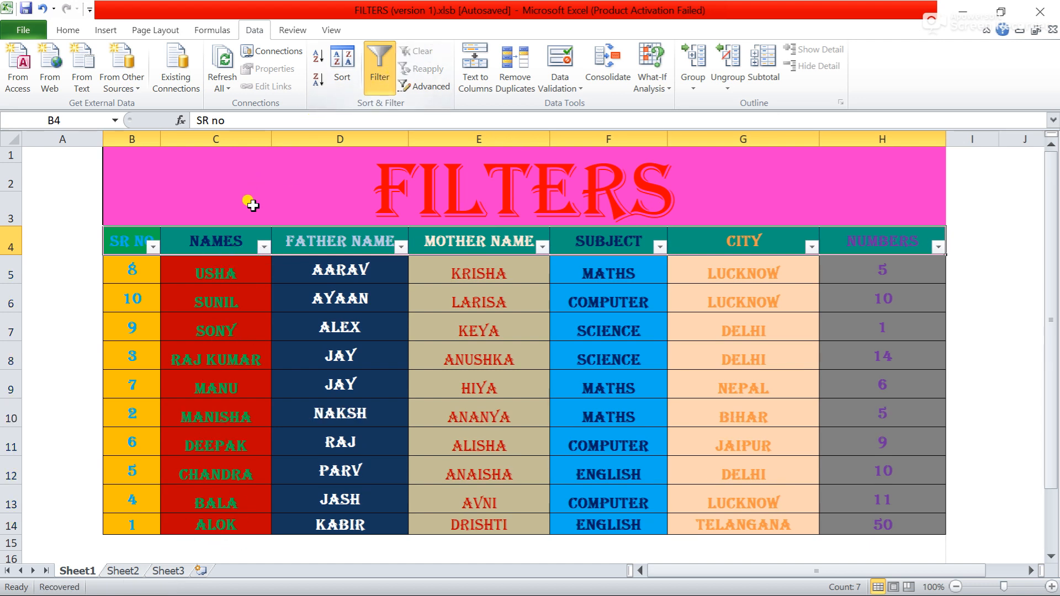
Step: Apply a custom filter on the NAMES column for names equal to the row 5 or the row 14 student's name, and clear it
click(264, 247)
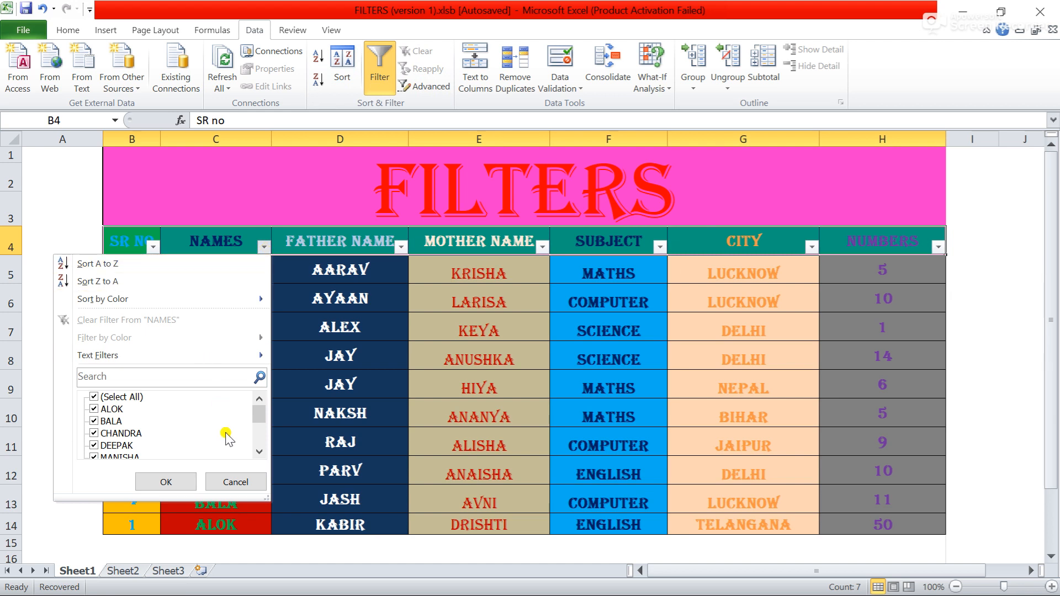
mouse_move(251, 356)
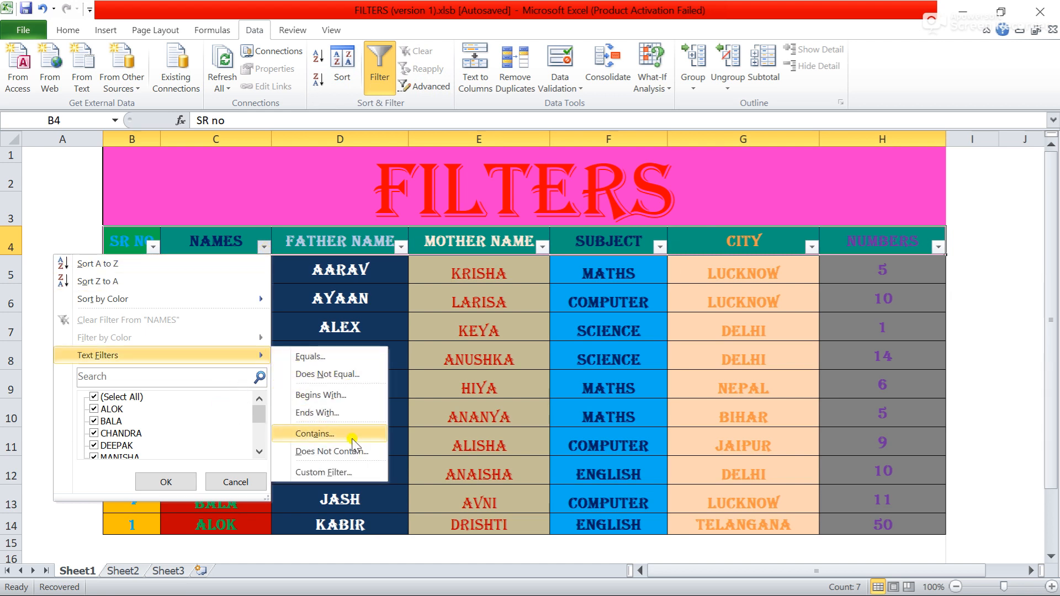
click(352, 471)
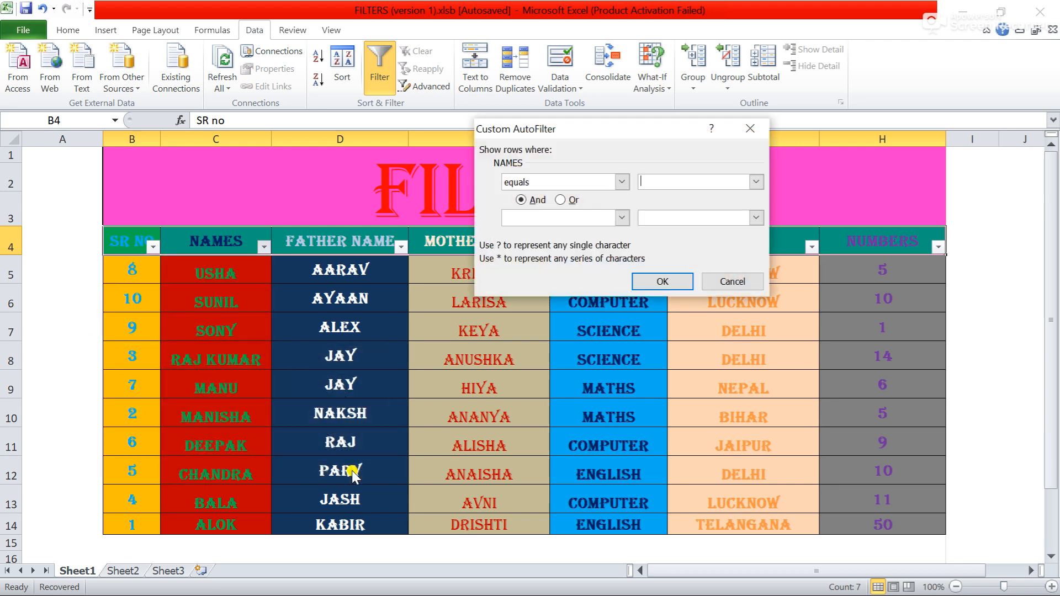
click(688, 182)
text(usha)
click(680, 219)
text(alok)
click(569, 200)
click(623, 218)
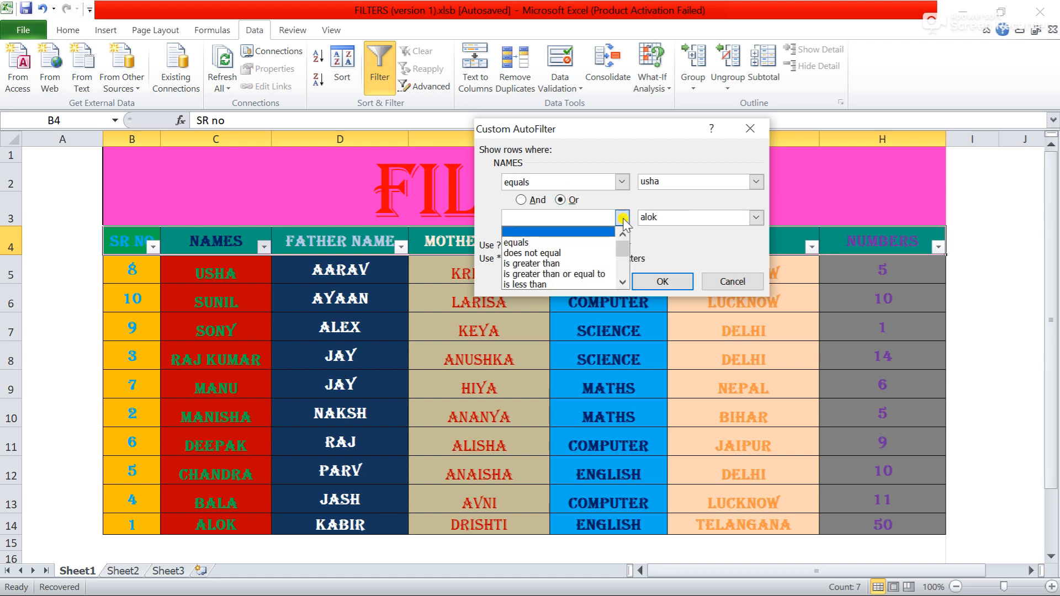
click(598, 243)
click(664, 282)
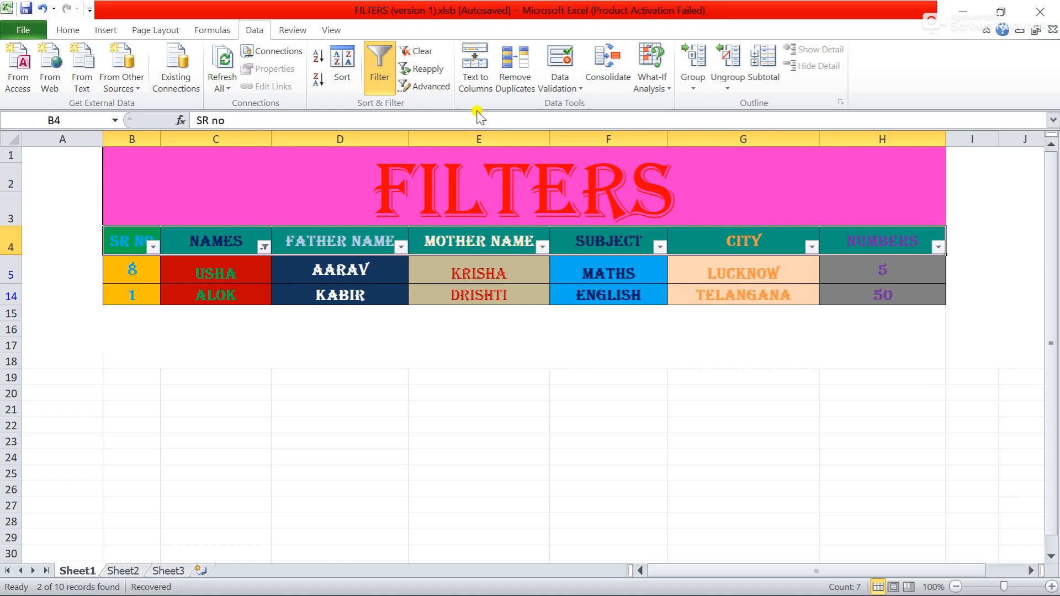
click(425, 52)
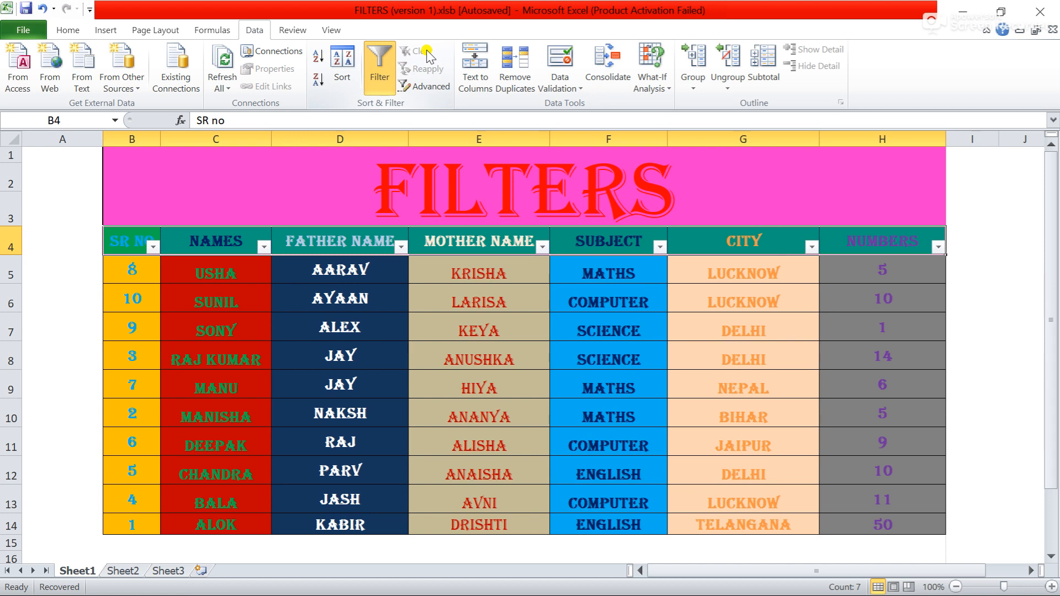
Step: Apply a custom filter on the NAMES column for names equal to the row 9 or the row 13 student's name, and clear it
click(264, 248)
mouse_move(243, 356)
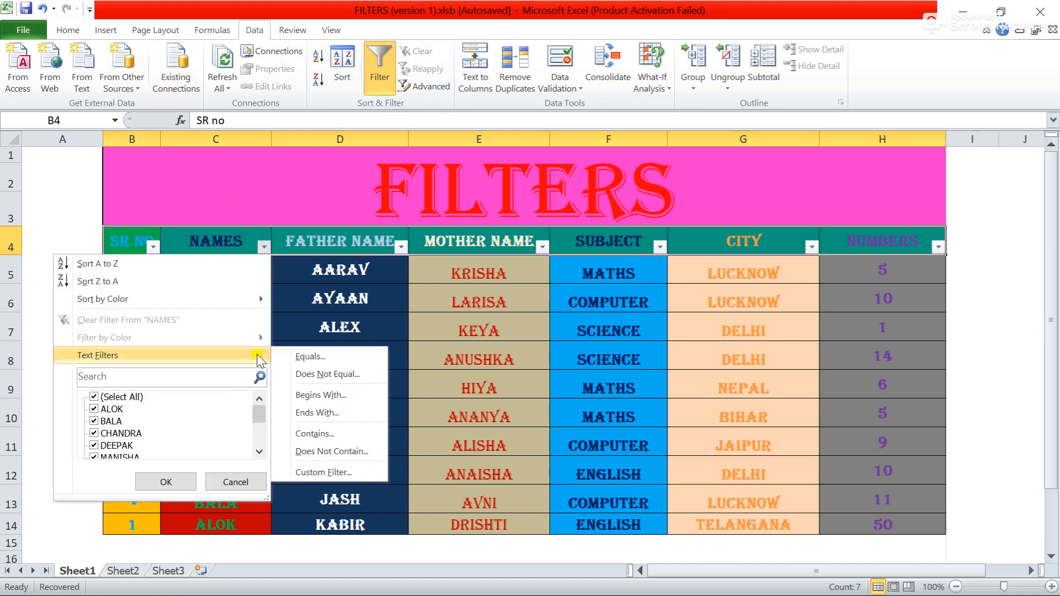
click(341, 473)
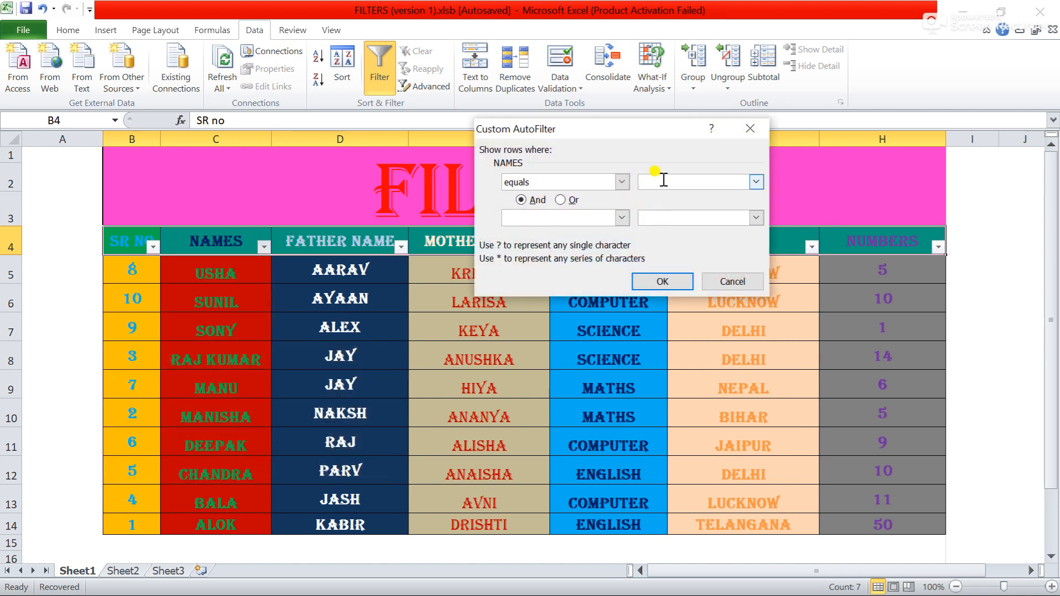
text(maunbala)
click(667, 180)
click(676, 215)
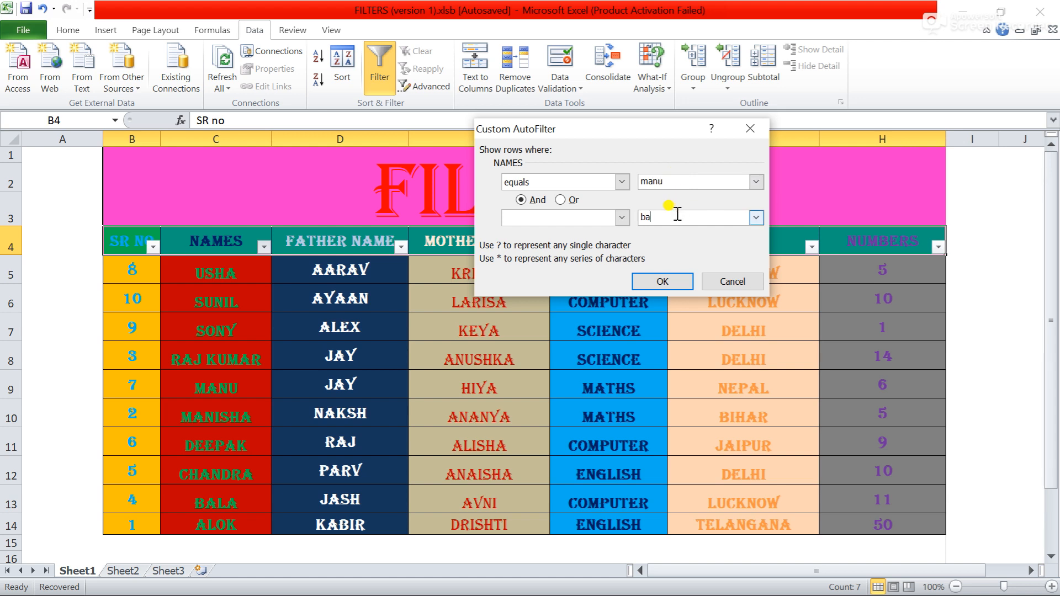
click(584, 218)
click(578, 243)
click(560, 200)
click(651, 281)
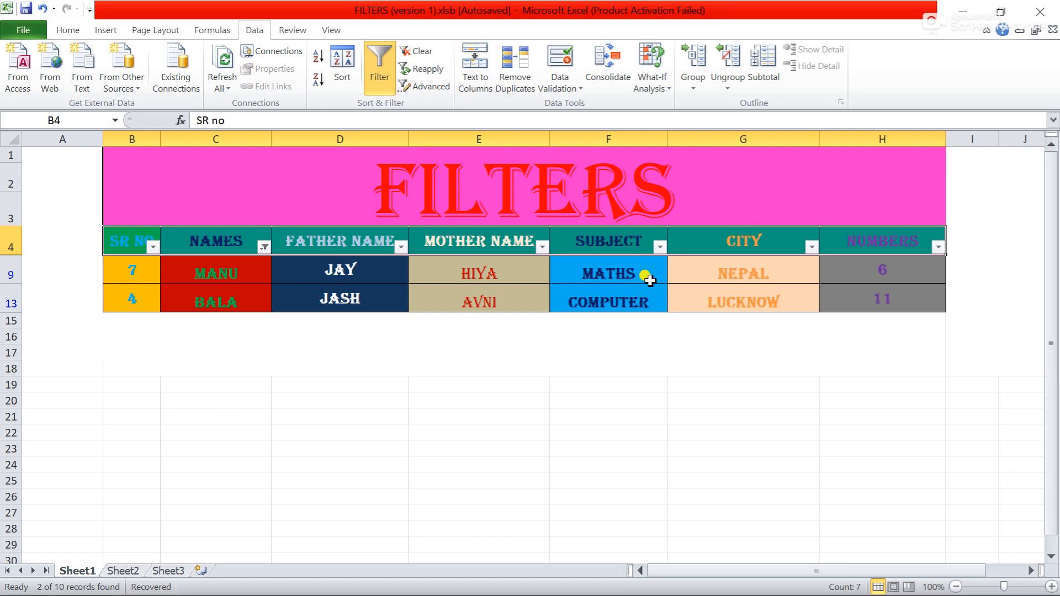
click(426, 50)
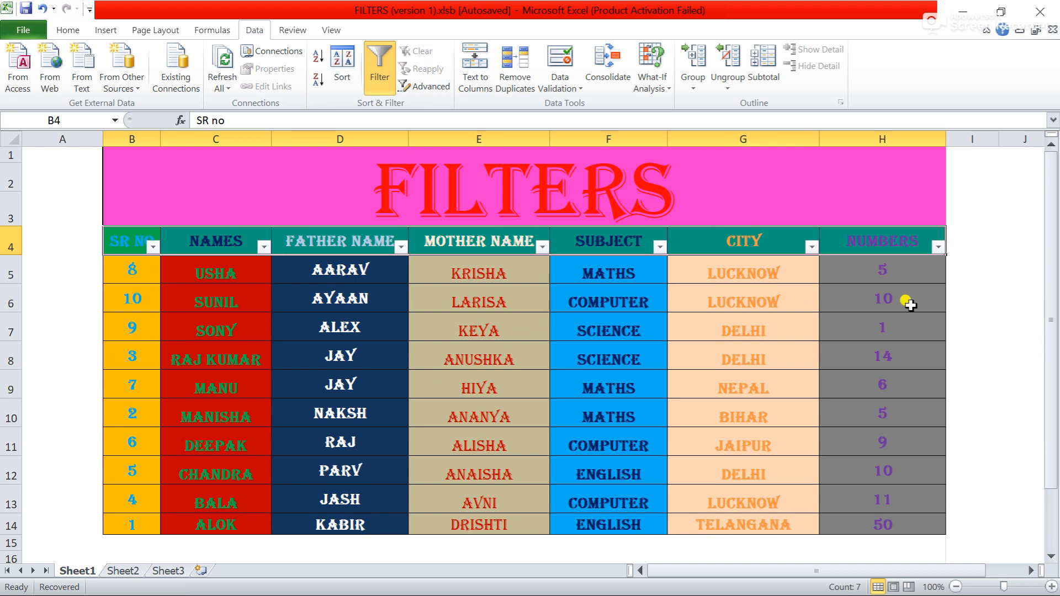
Step: Filter the SUBJECT column to show only COMPUTER, and clear the filter
click(659, 247)
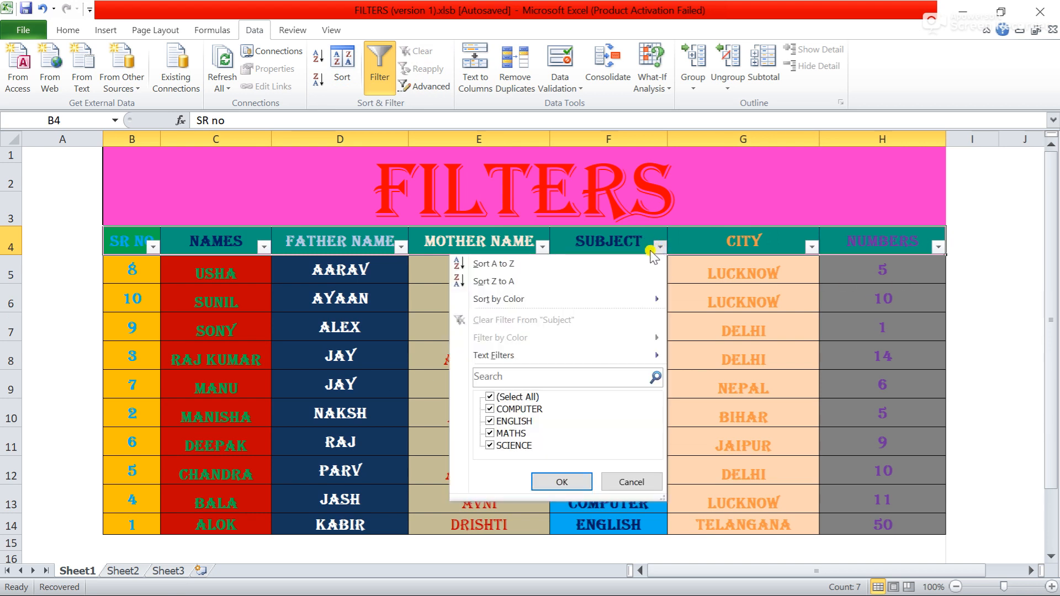
click(514, 398)
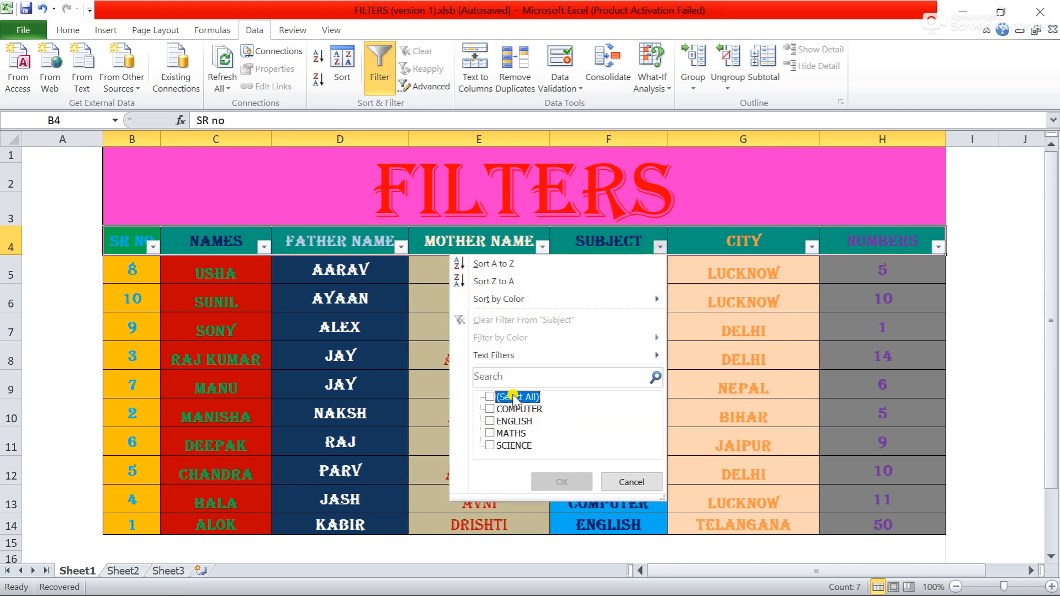
click(514, 409)
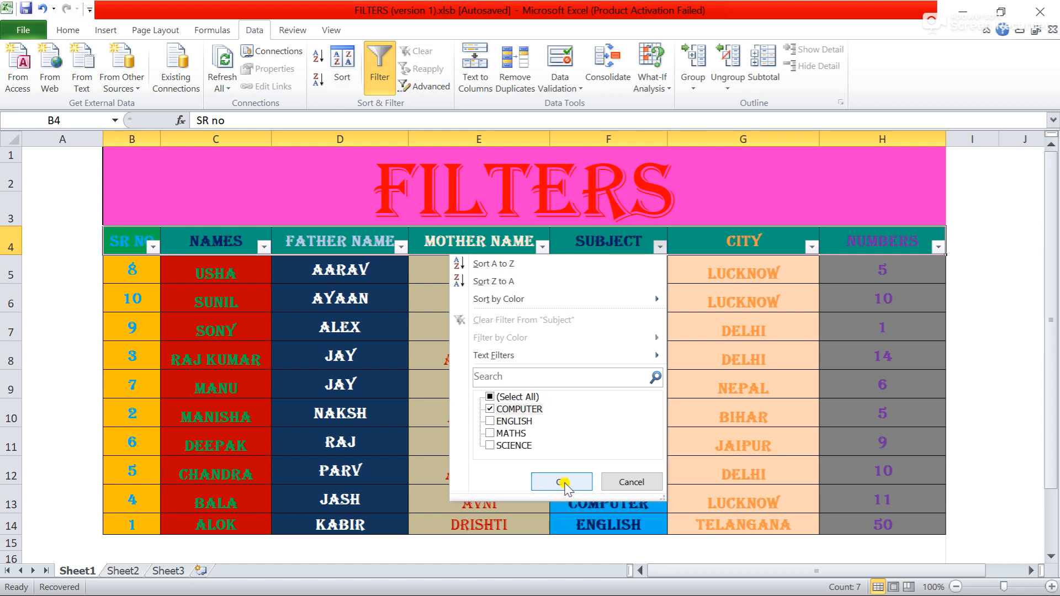
click(562, 483)
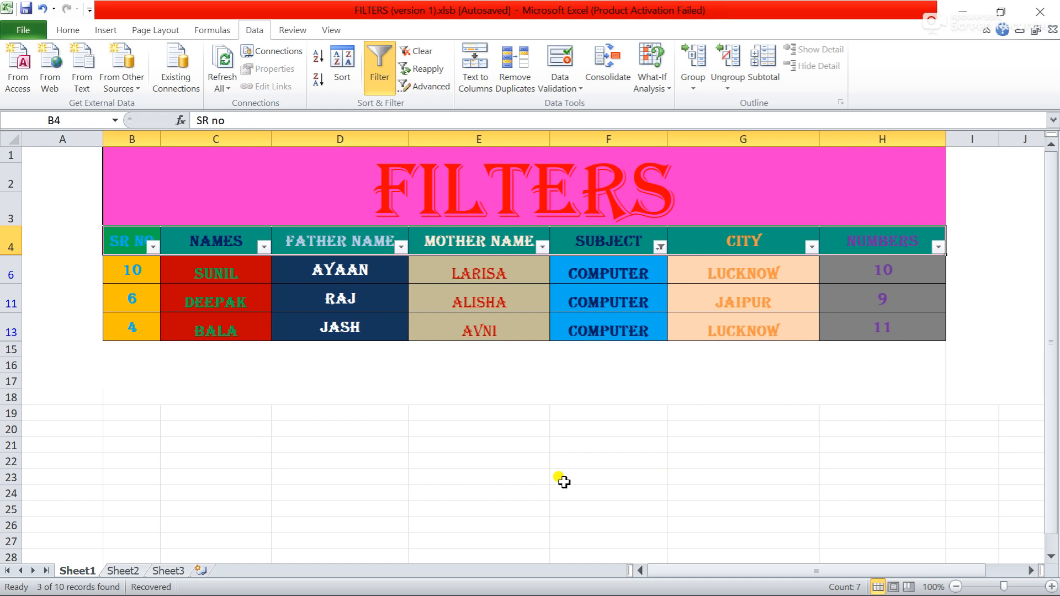
click(415, 51)
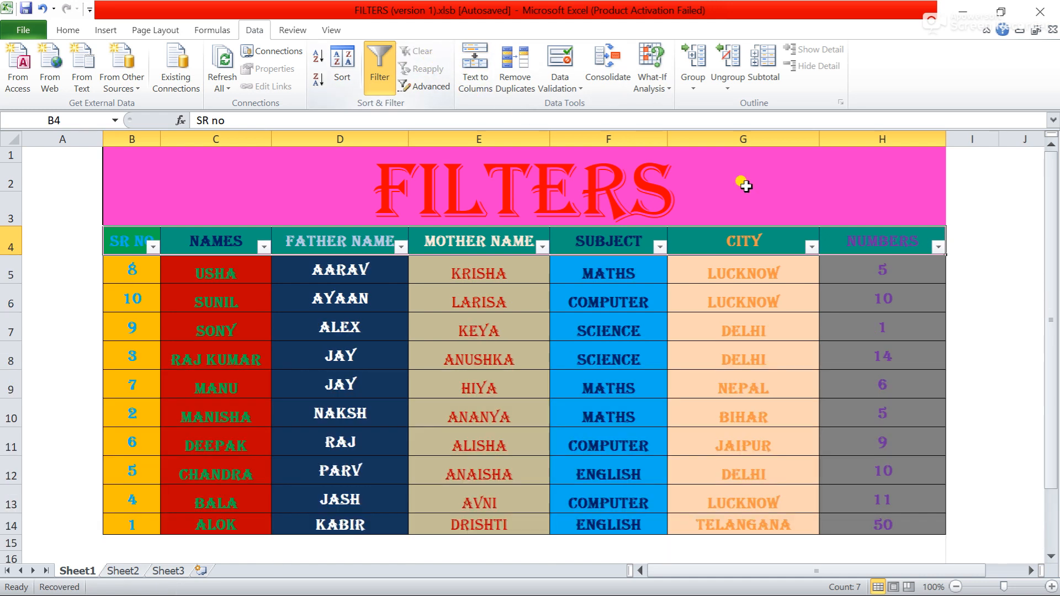
Step: Filter the CITY column to show only DELHI, and clear the filter
click(811, 248)
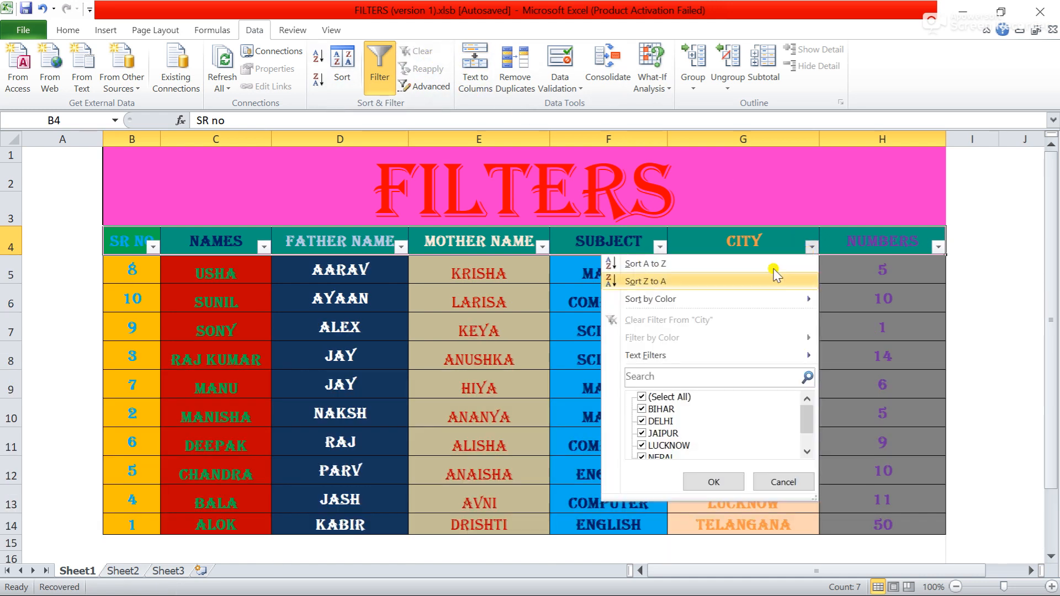
click(673, 398)
click(666, 422)
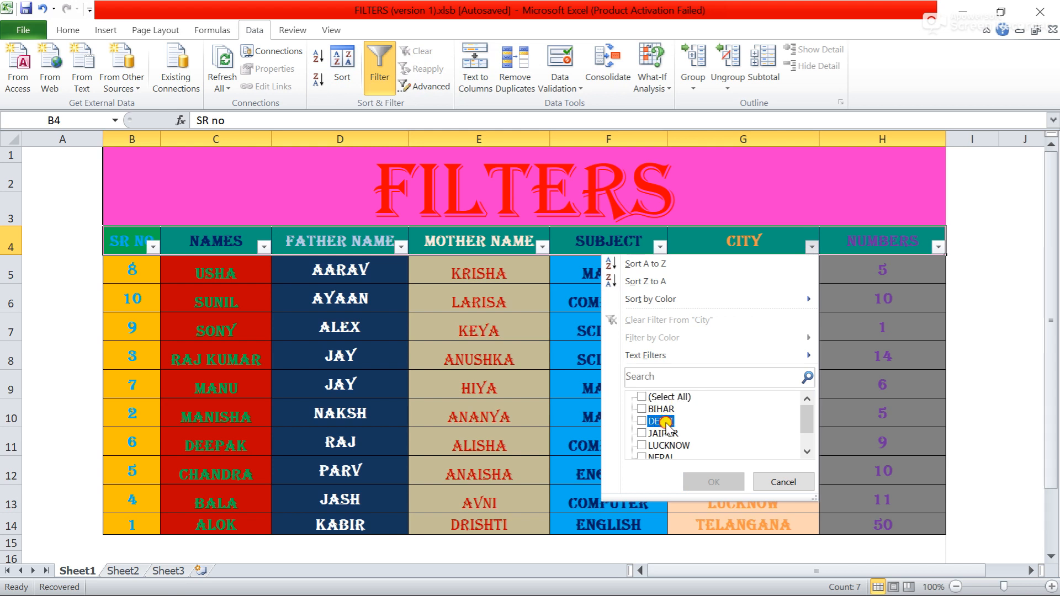
click(704, 480)
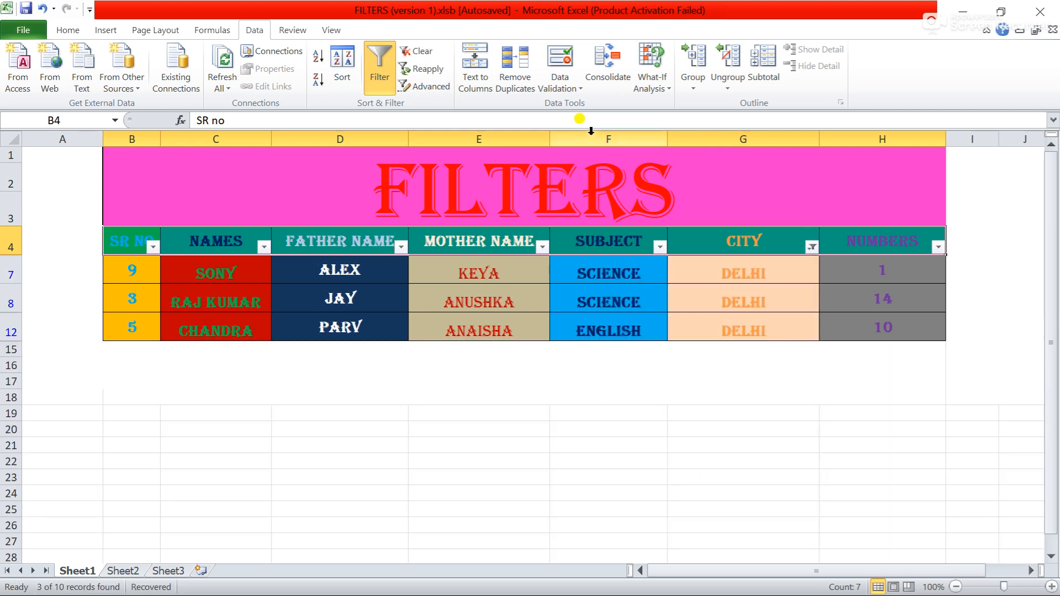
click(429, 55)
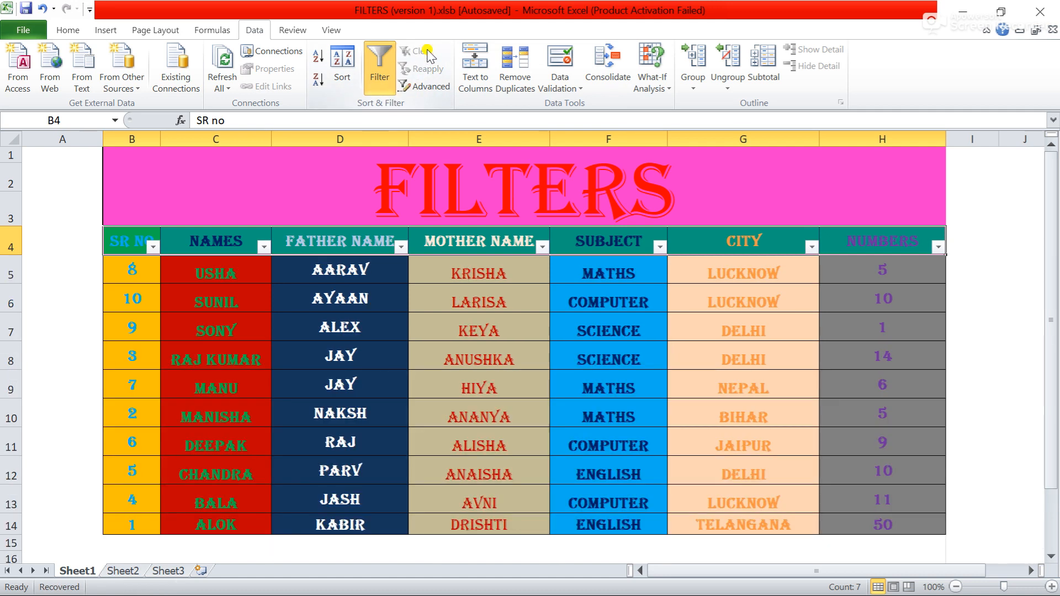
Step: Sort the NUMBERS column smallest to largest, re-sort it largest to smallest, and clear the sort state
click(939, 248)
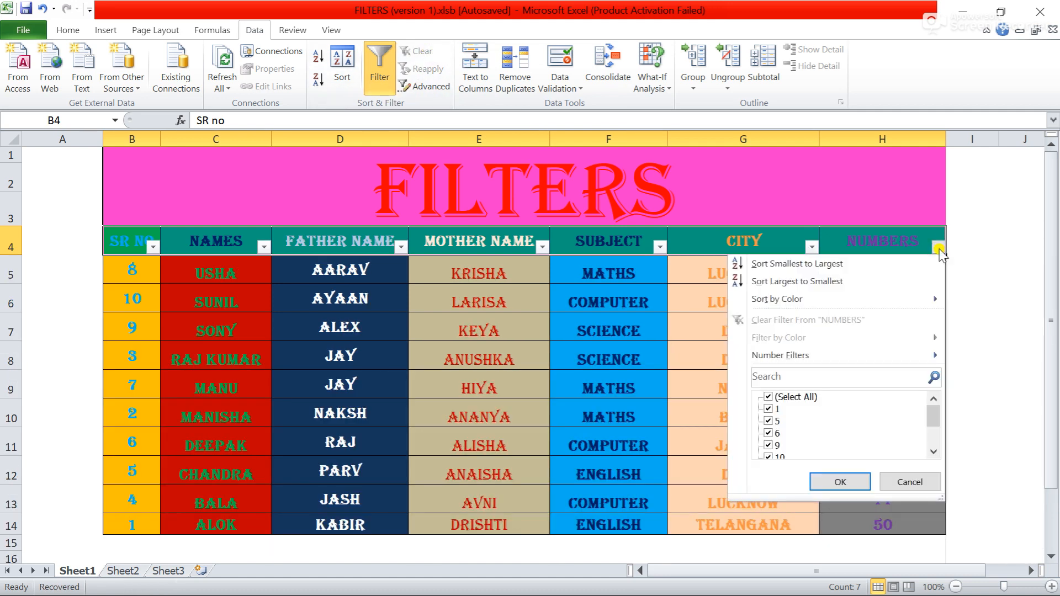
click(847, 265)
click(939, 247)
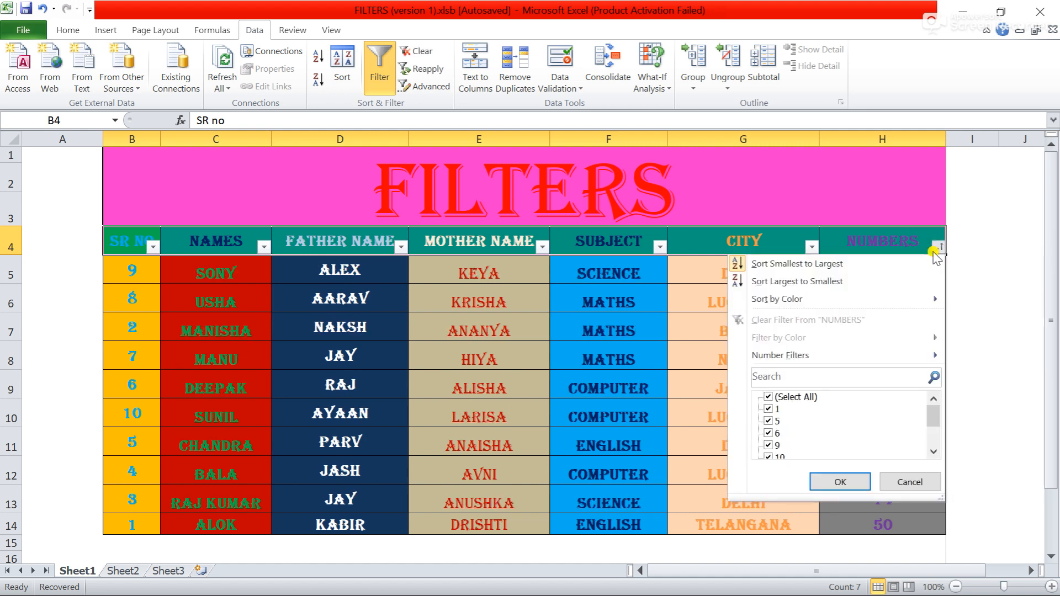
click(865, 286)
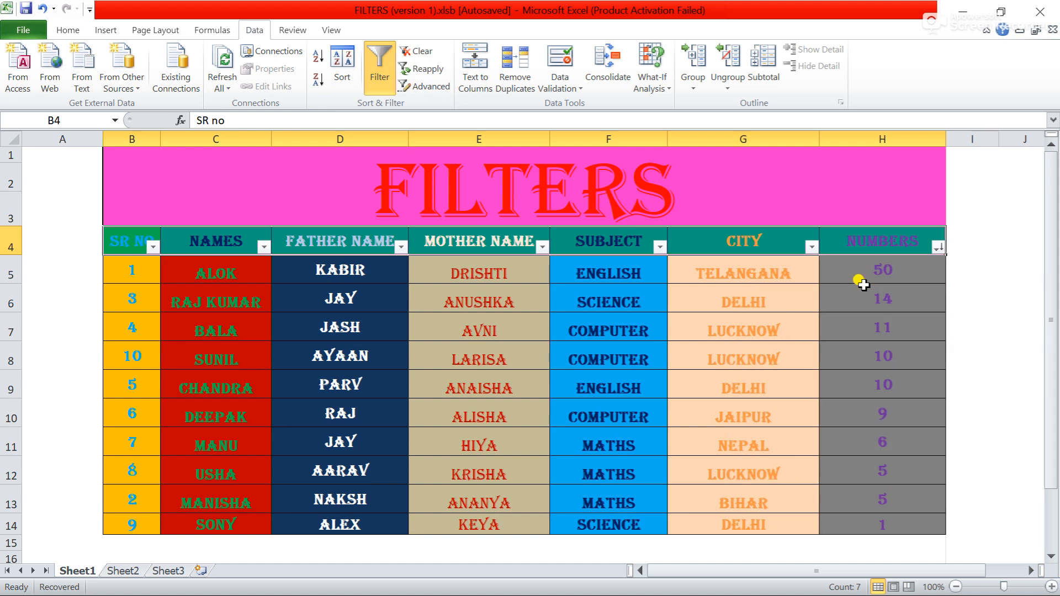
click(419, 52)
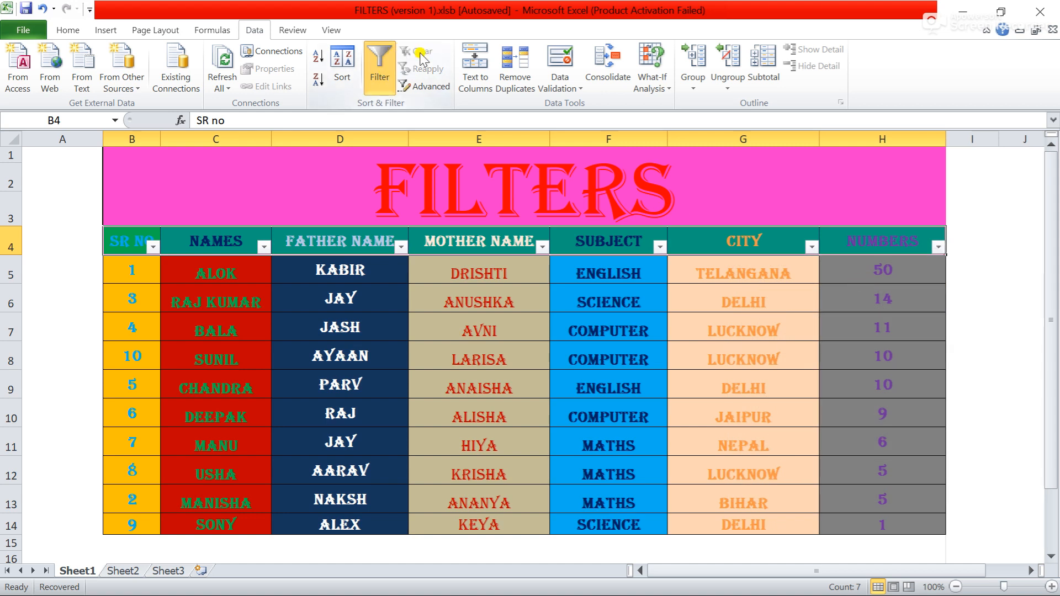
Step: Filter the NUMBERS column to show only the values 1 and 10, and clear the filter
click(938, 247)
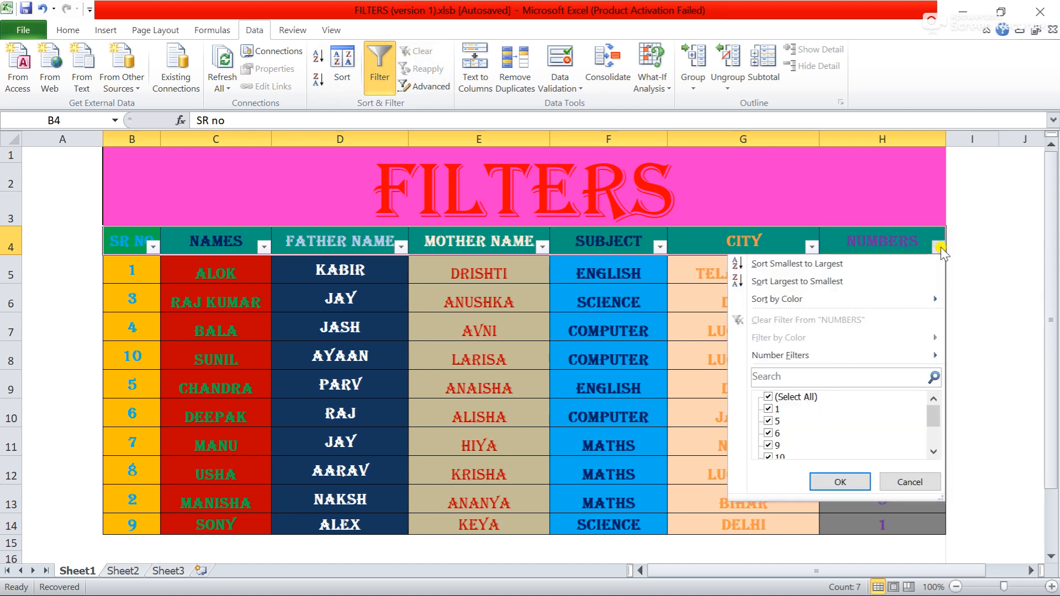
mouse_move(873, 362)
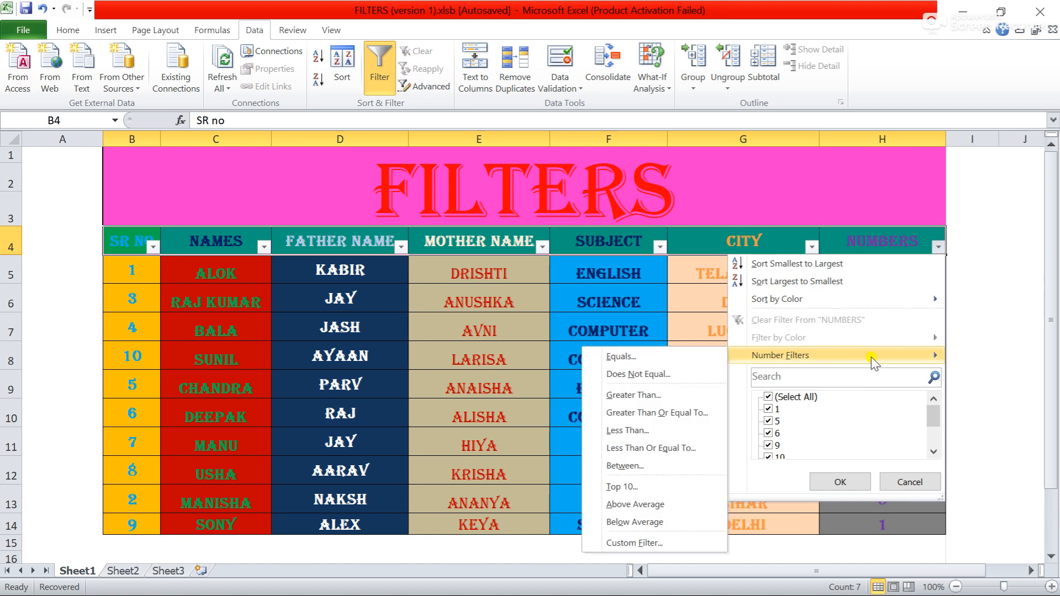
click(773, 399)
click(768, 410)
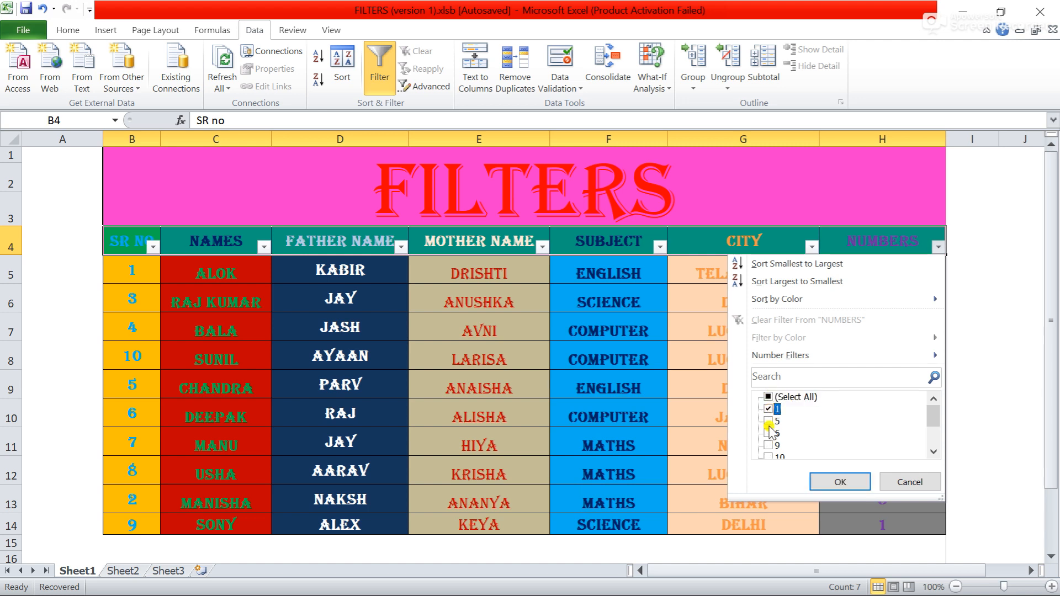
click(768, 456)
click(817, 481)
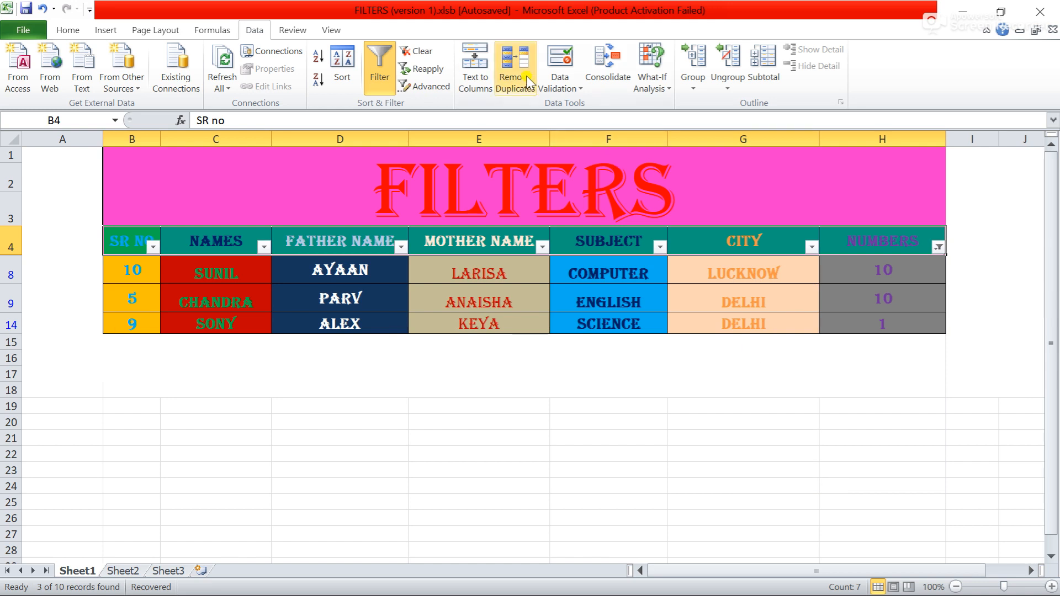
click(417, 51)
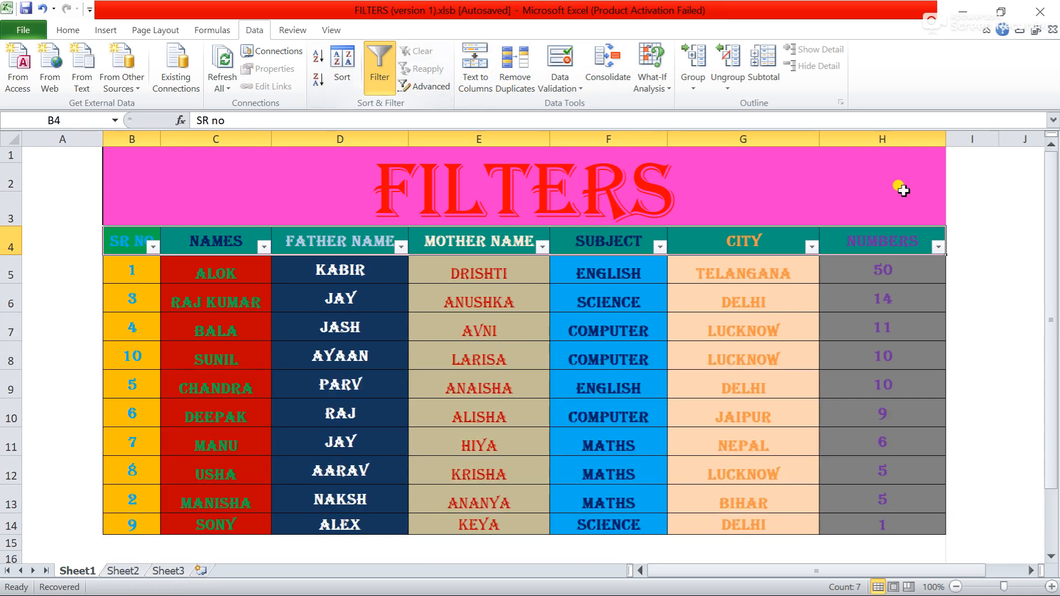
Step: Apply an Equals number filter on the NUMBERS column for the value 5, and clear it
click(938, 247)
mouse_move(779, 356)
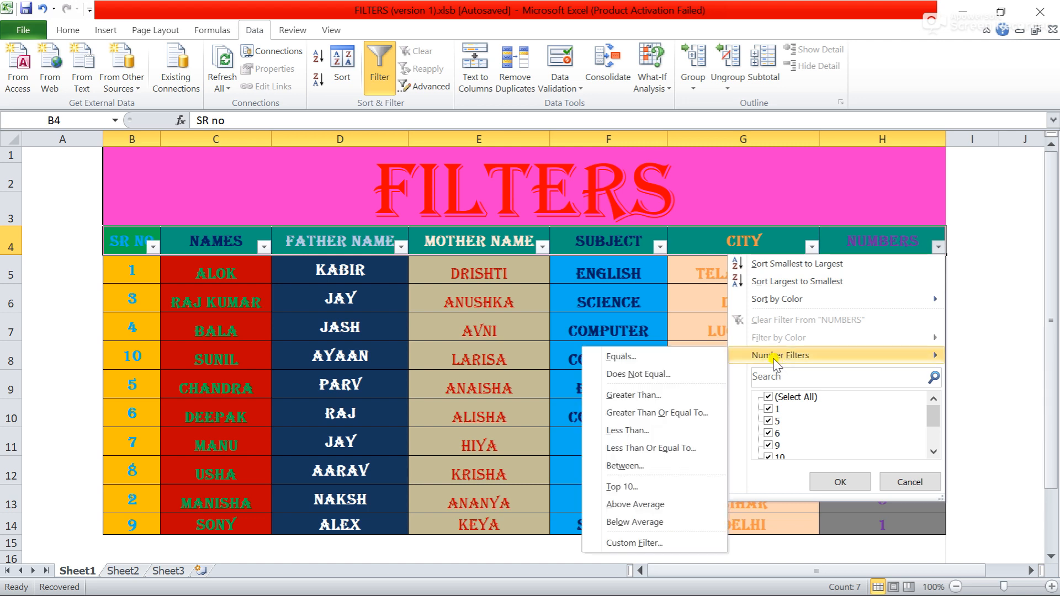
click(628, 356)
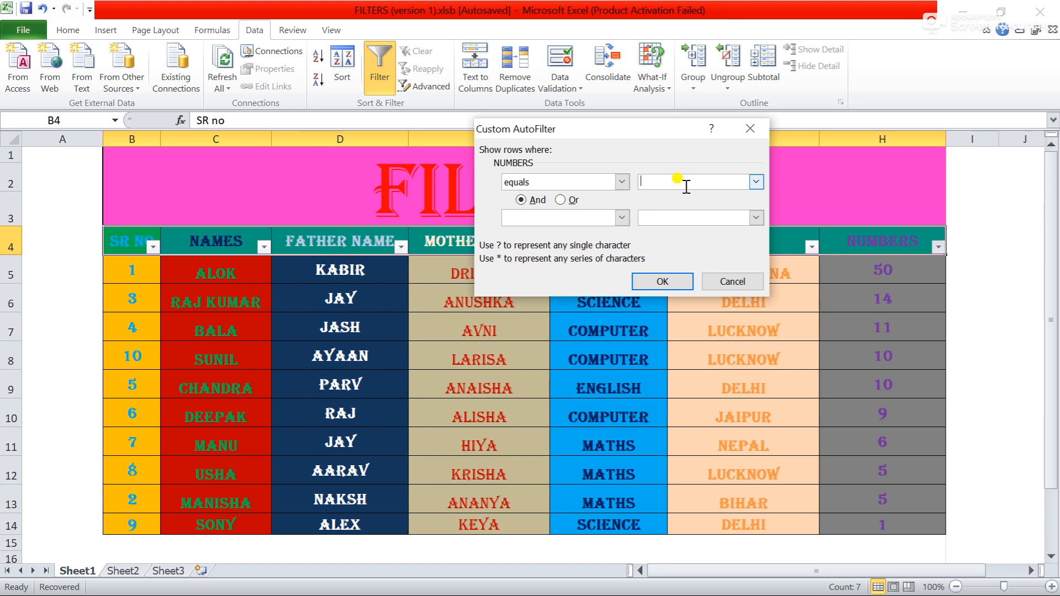
click(657, 281)
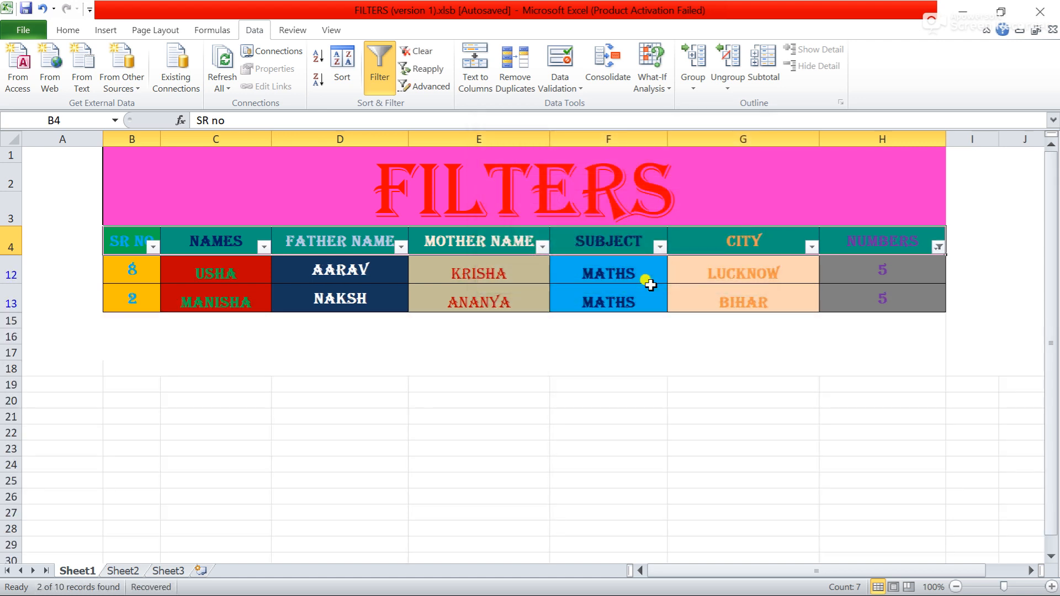
click(433, 51)
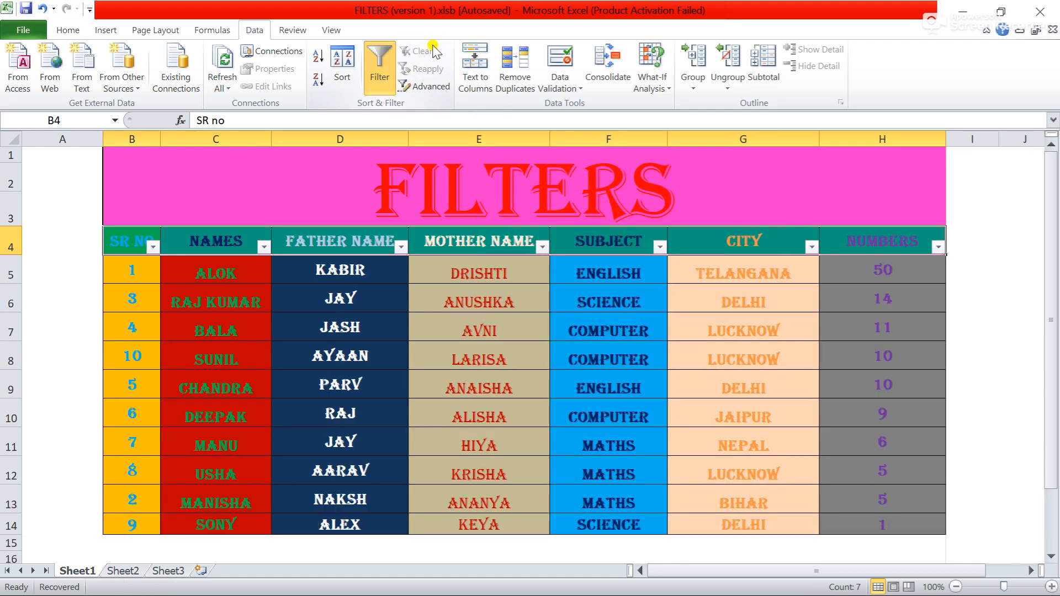
Step: Apply a Does Not Equal number filter on the NUMBERS column for the value 11, and clear it
click(938, 247)
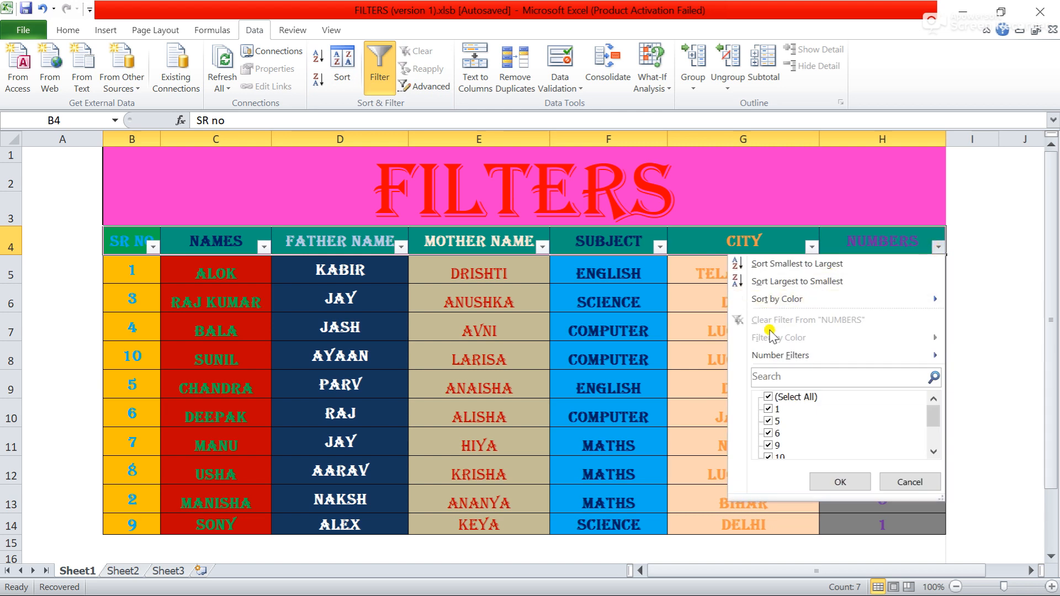
mouse_move(774, 357)
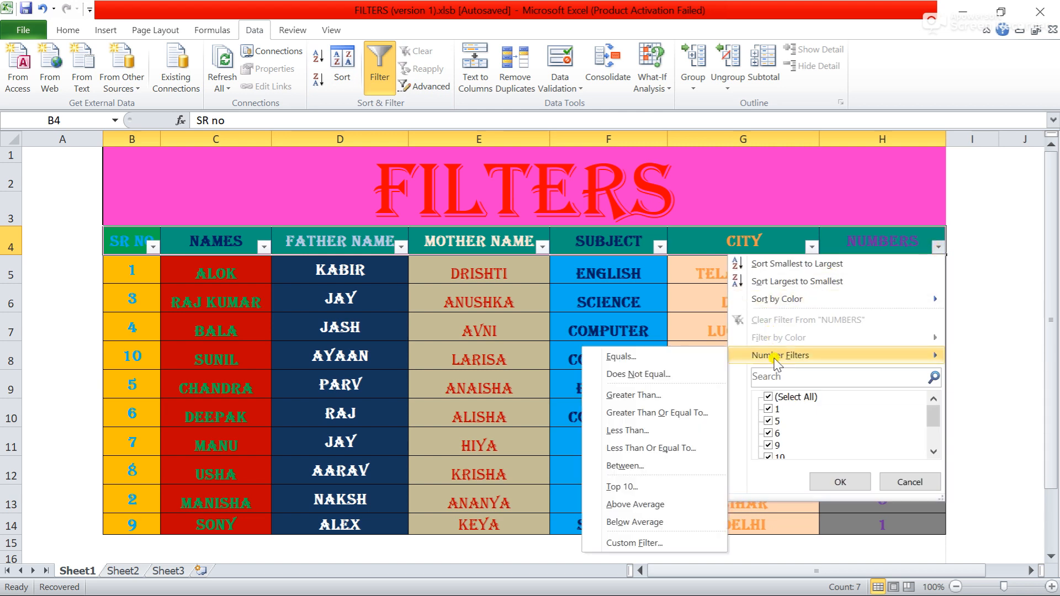
click(667, 380)
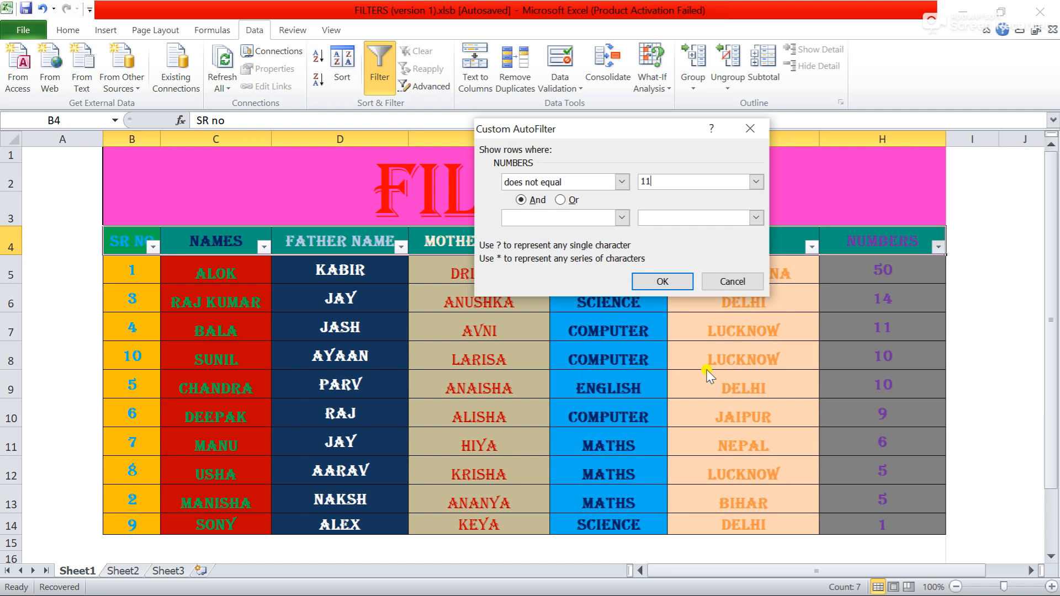
click(674, 281)
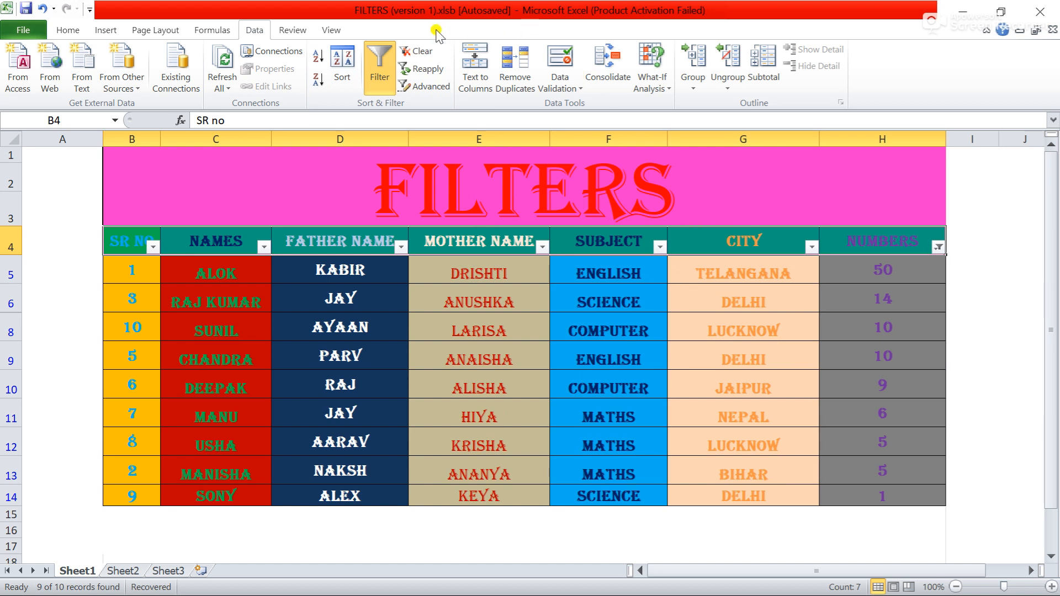
click(432, 51)
Step: Apply a Greater Than number filter on the NUMBERS column for the value 15, and clear it
click(938, 247)
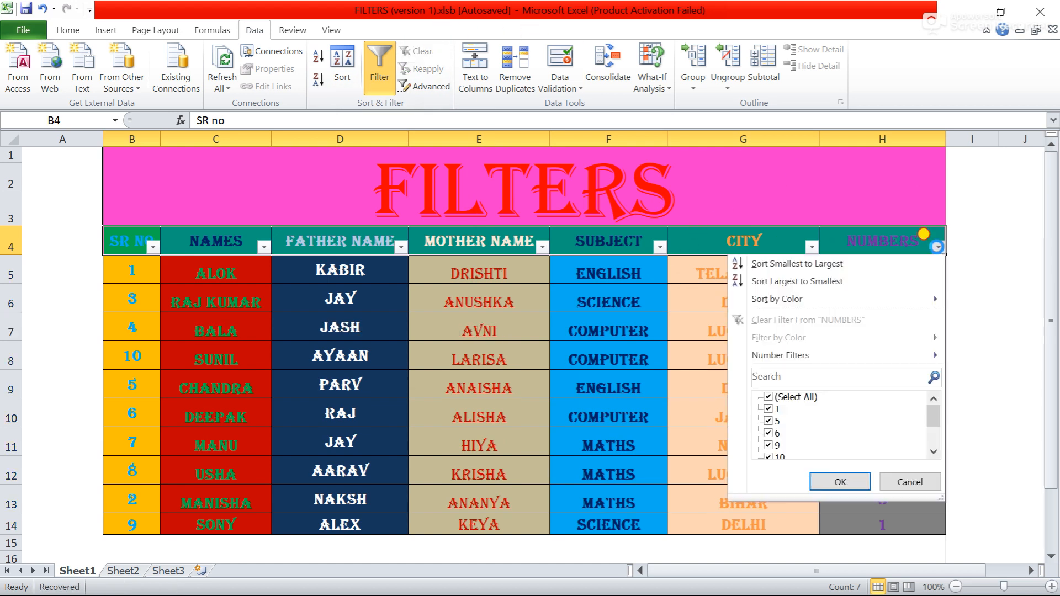
mouse_move(806, 358)
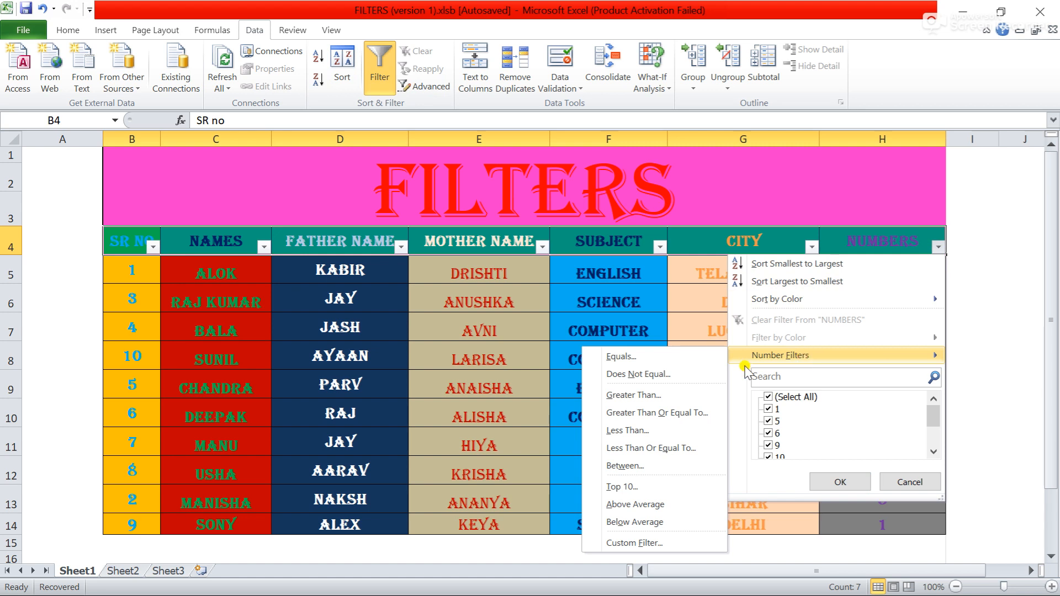
click(642, 395)
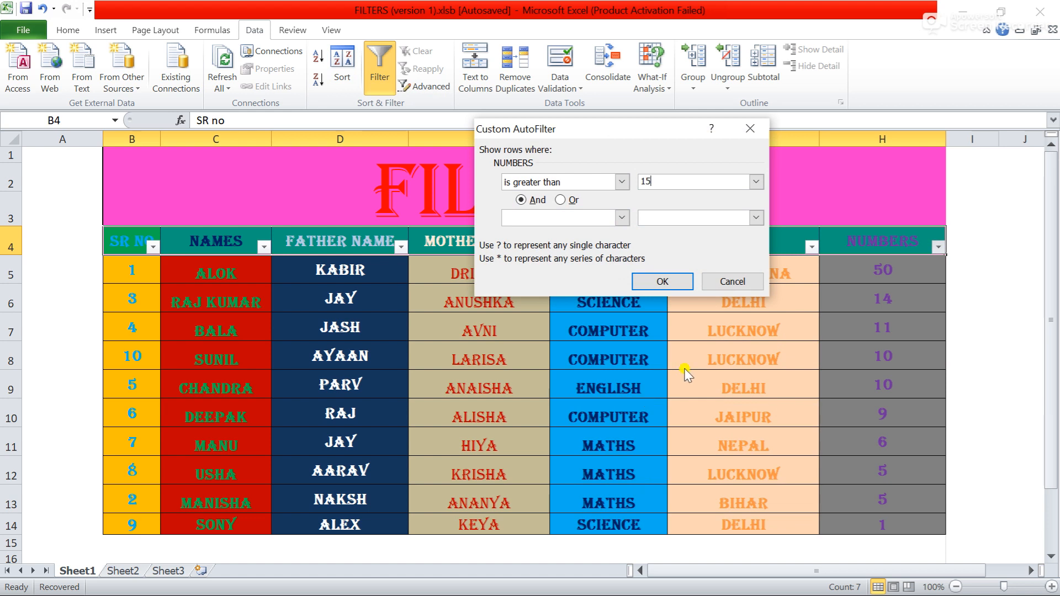
click(664, 282)
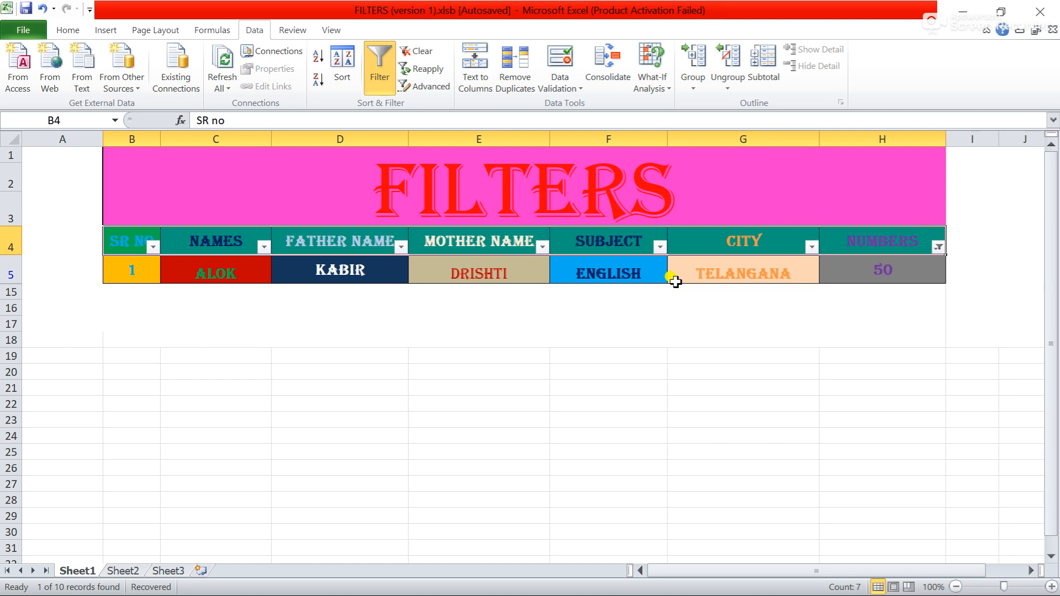
click(418, 53)
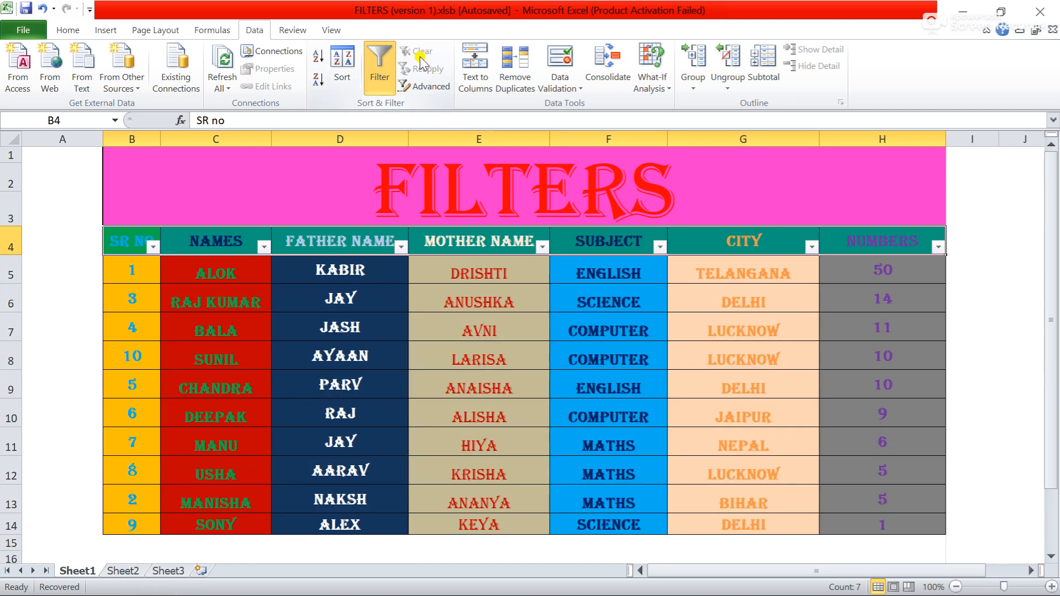
Step: Apply a Greater Than Or Equal To number filter on the NUMBERS column for the value 10, and clear it
click(938, 247)
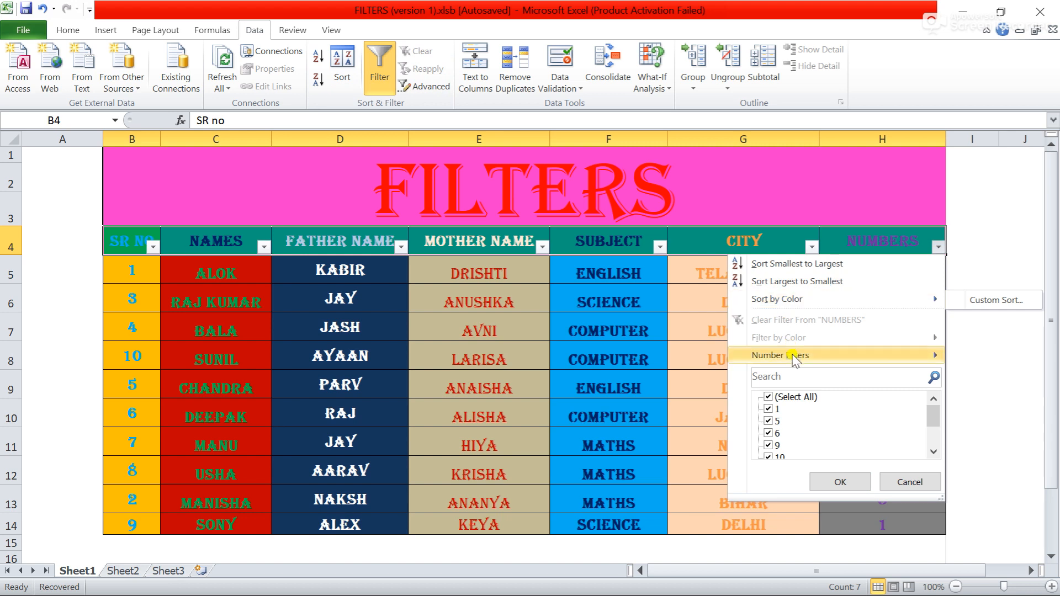
mouse_move(795, 357)
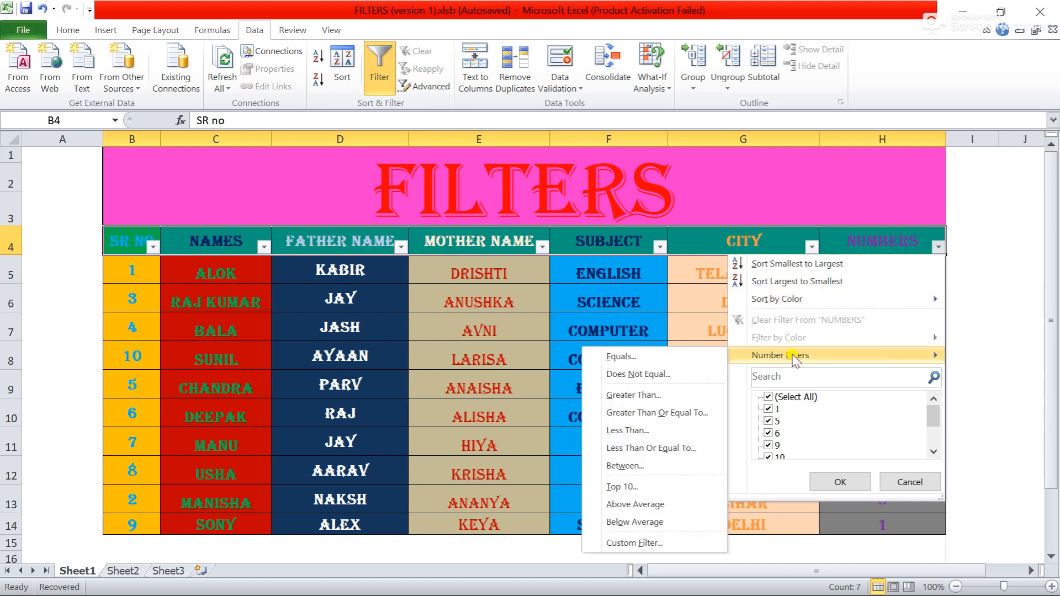
click(642, 418)
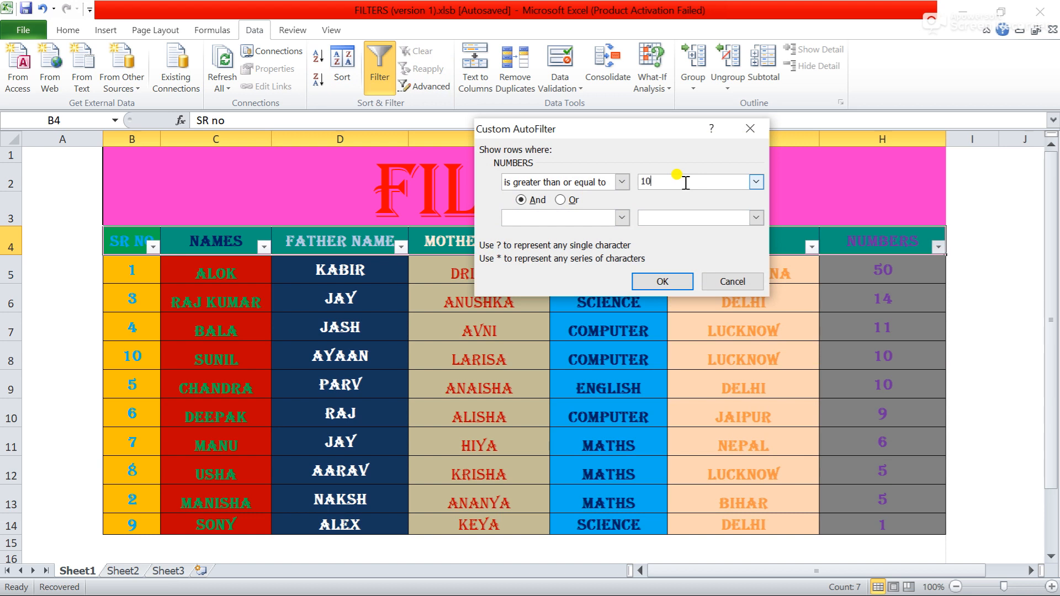
text(10)
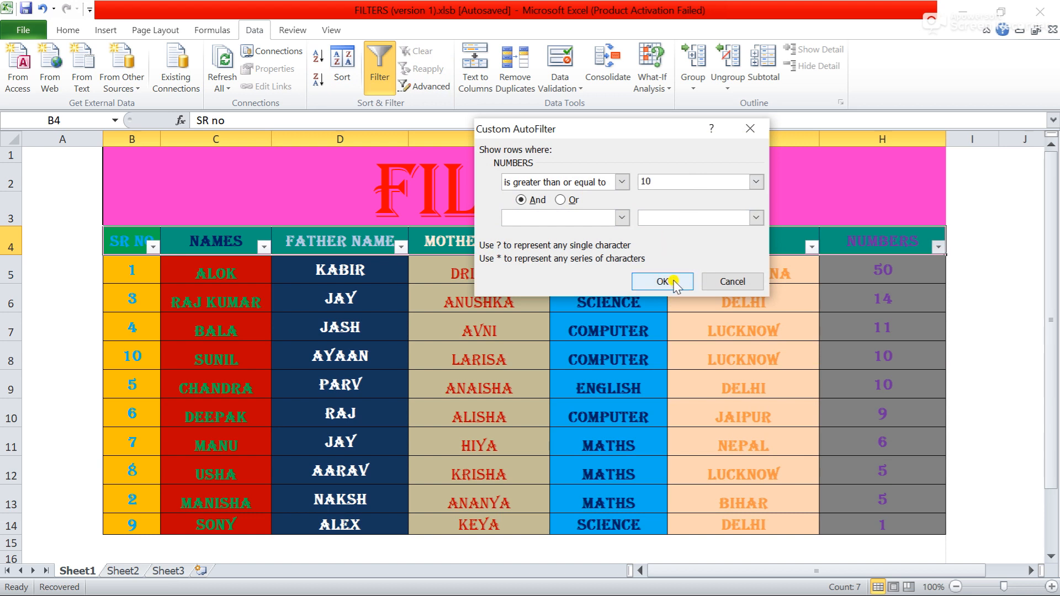
click(663, 281)
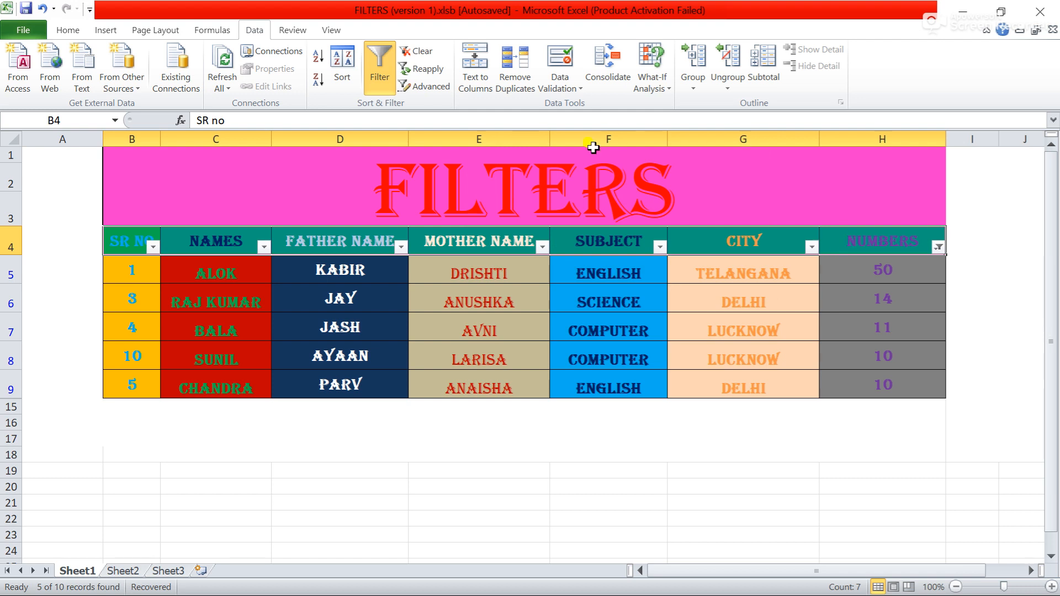
click(418, 51)
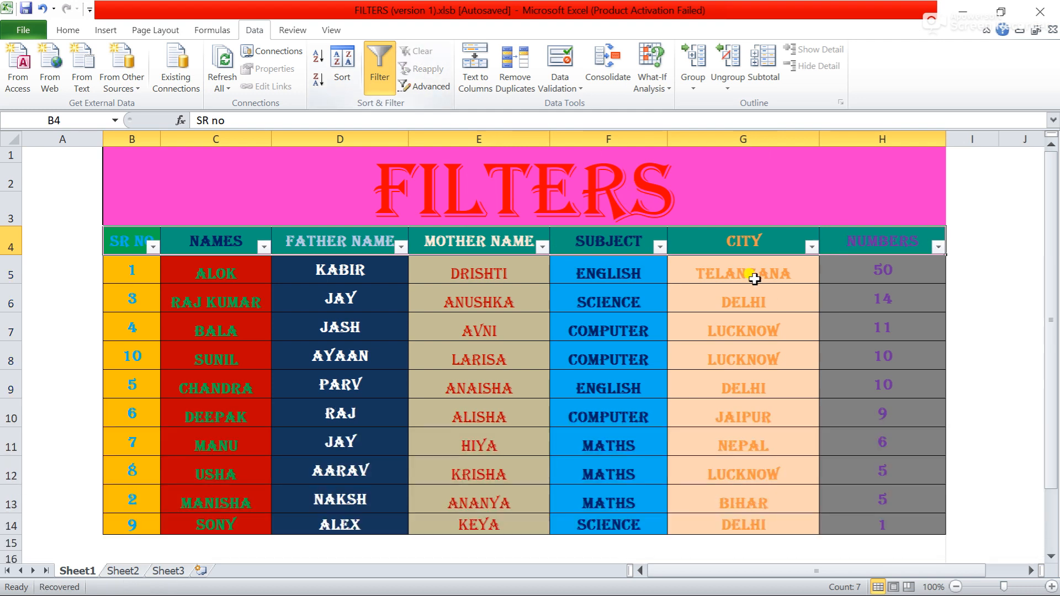
Step: Apply a Greater Than Or Equal To number filter on the NUMBERS column that keeps only 14 and 50, and clear it
click(939, 247)
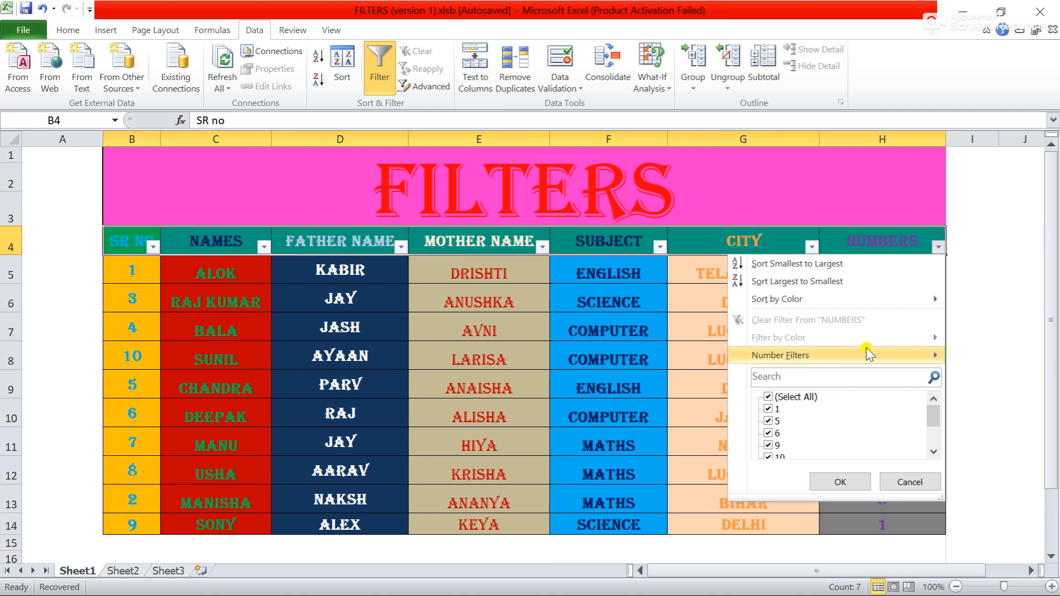
mouse_move(779, 355)
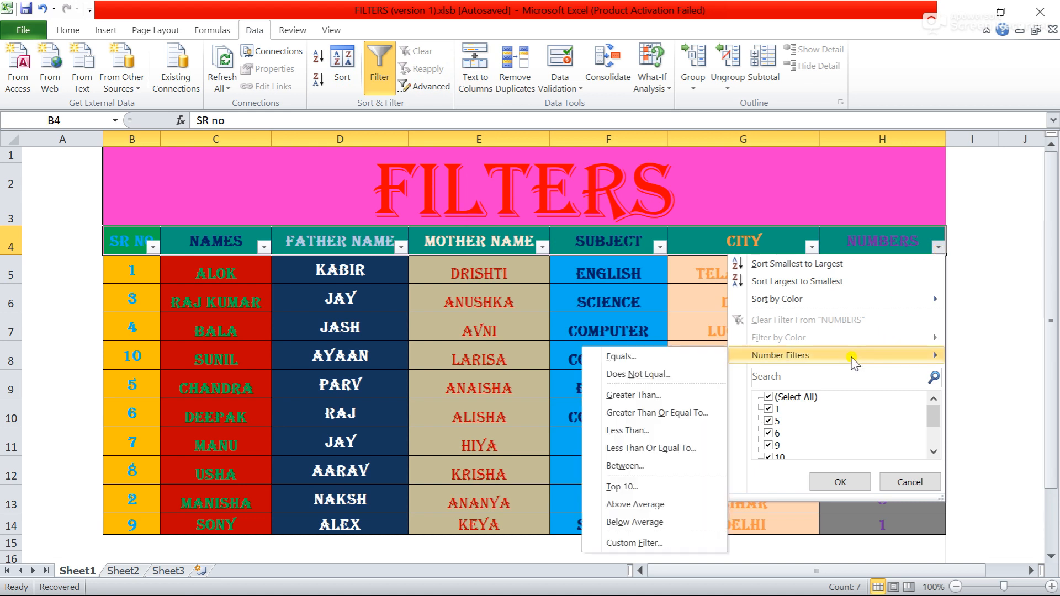
click(635, 413)
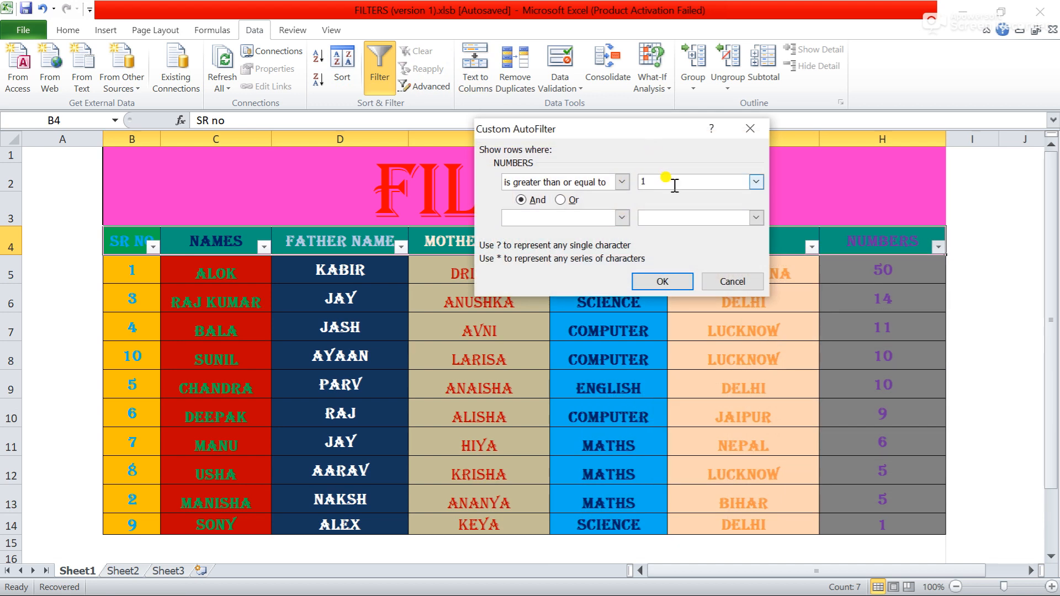
click(663, 282)
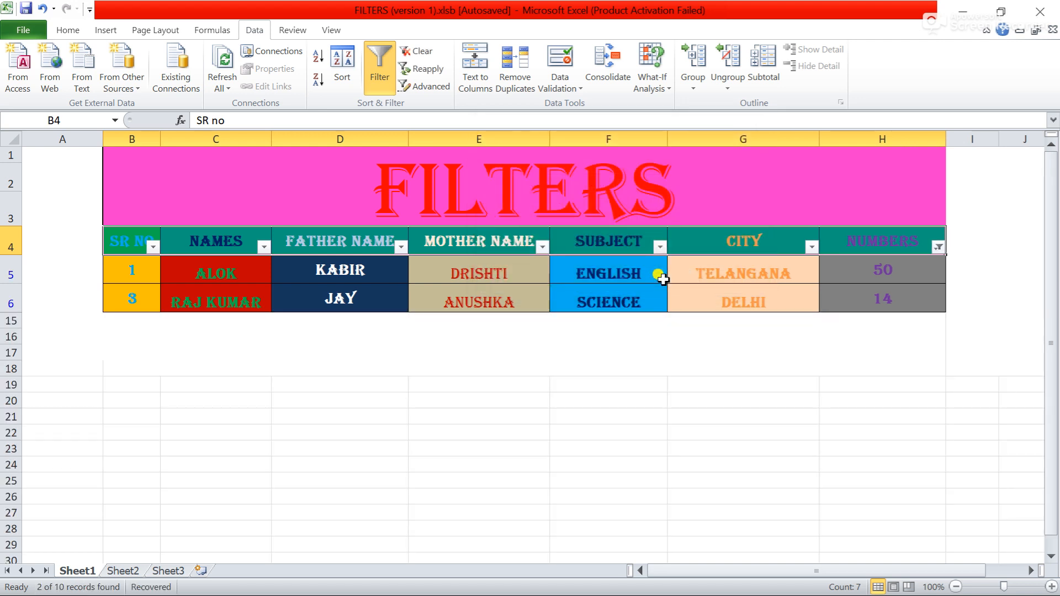
click(415, 51)
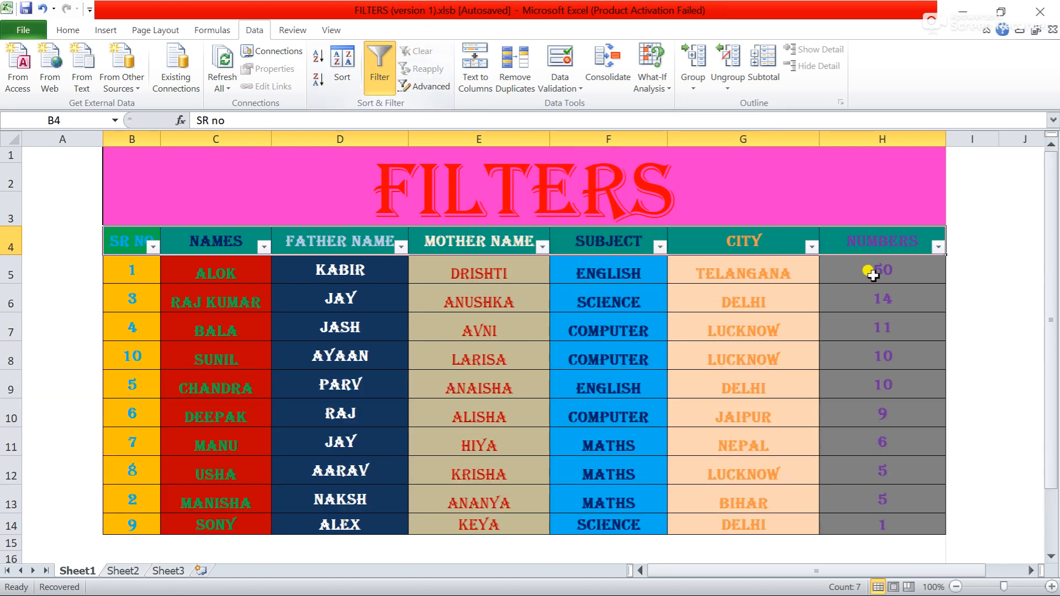
Step: Apply a Less Than number filter on the NUMBERS column for the value 10, and clear it
click(938, 247)
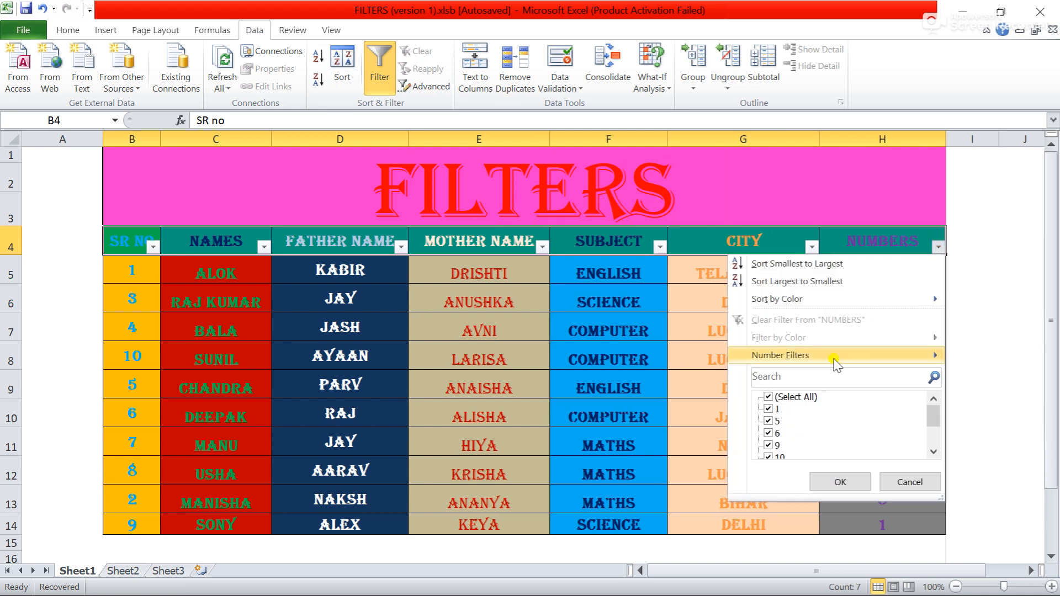
mouse_move(821, 359)
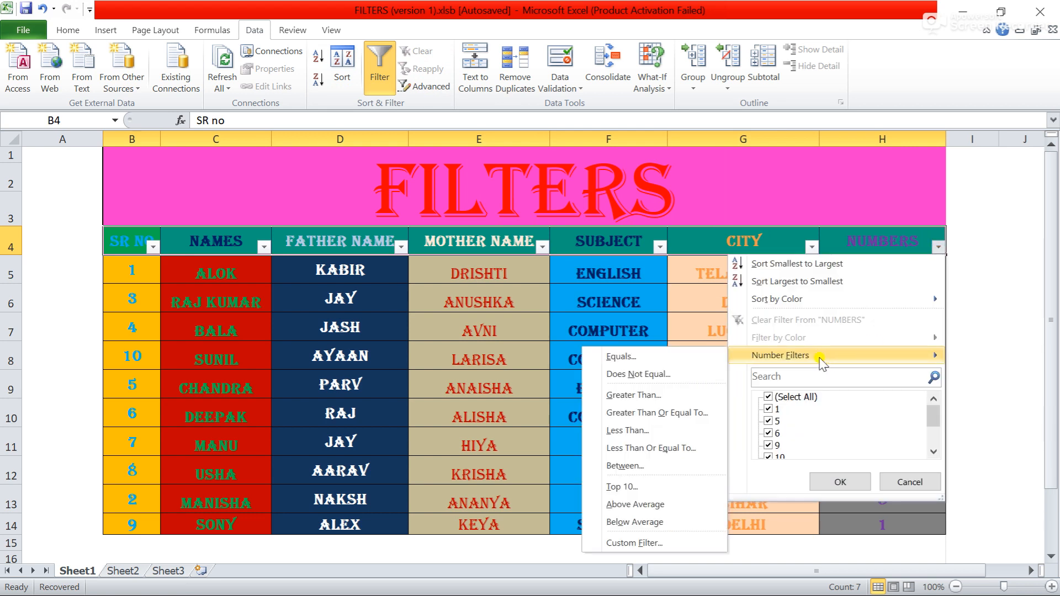
click(636, 430)
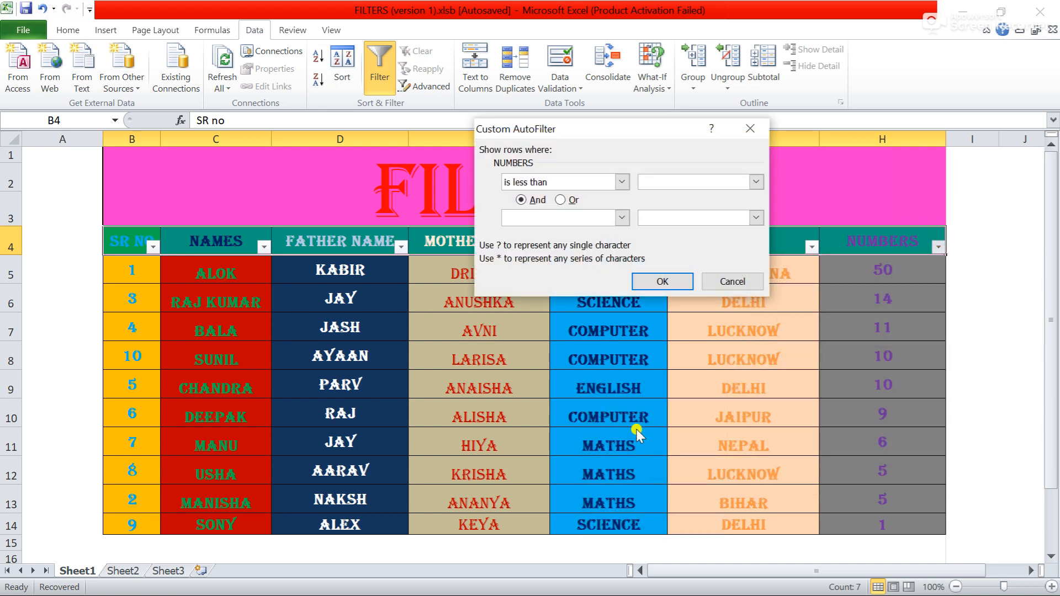
text(10)
click(663, 282)
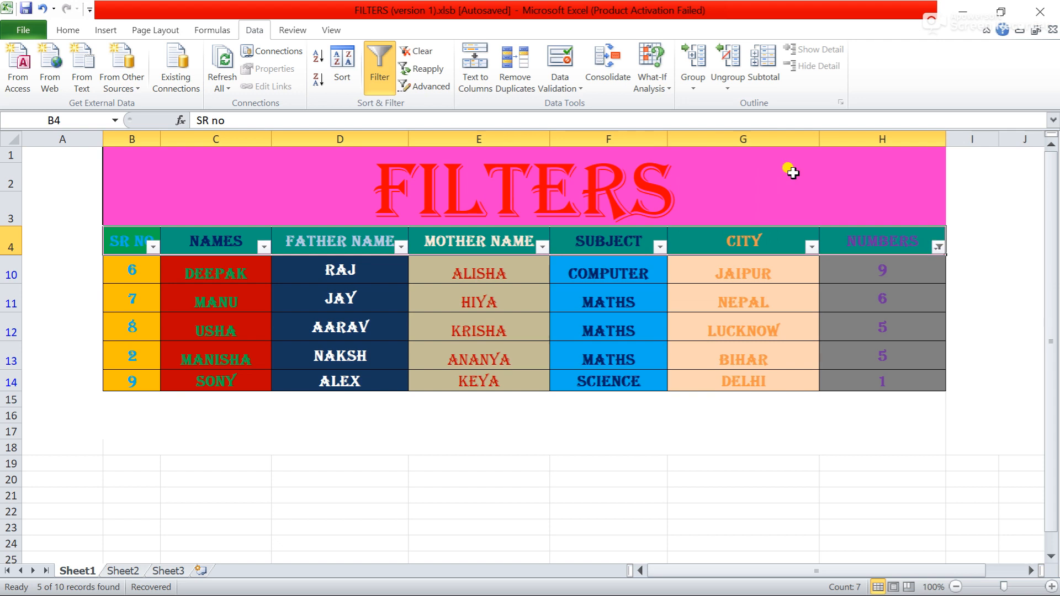
click(428, 51)
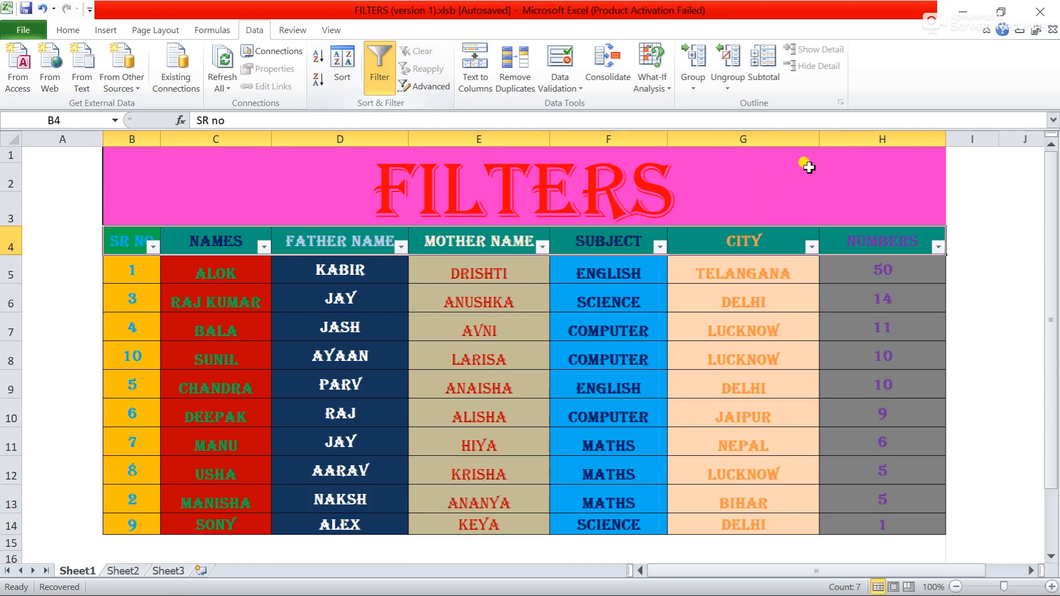
Step: Apply a Less Than Or Equal To number filter on the NUMBERS column for the value 1, and clear it
click(939, 247)
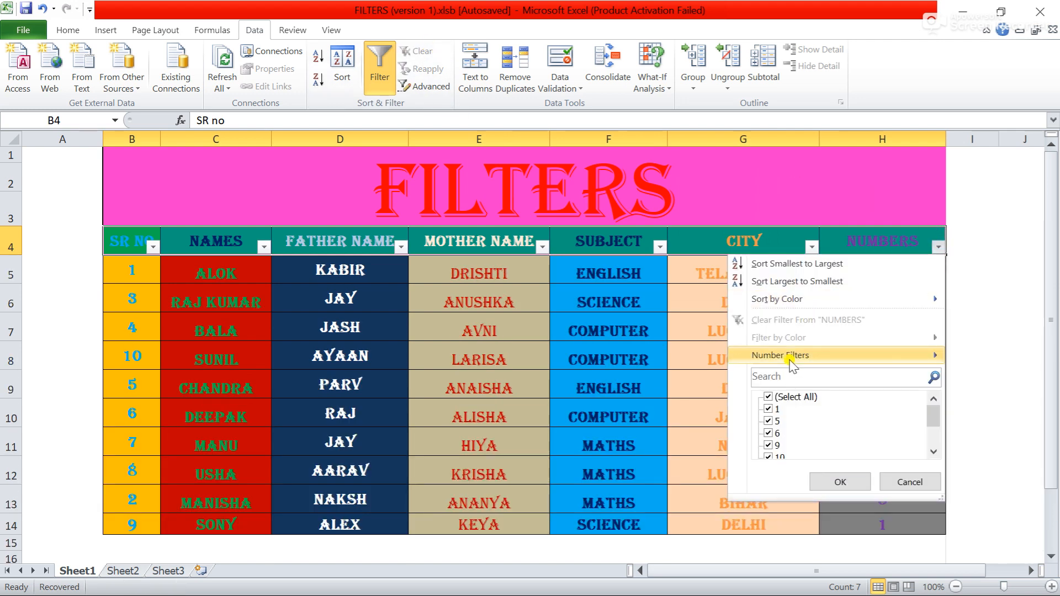
mouse_move(787, 358)
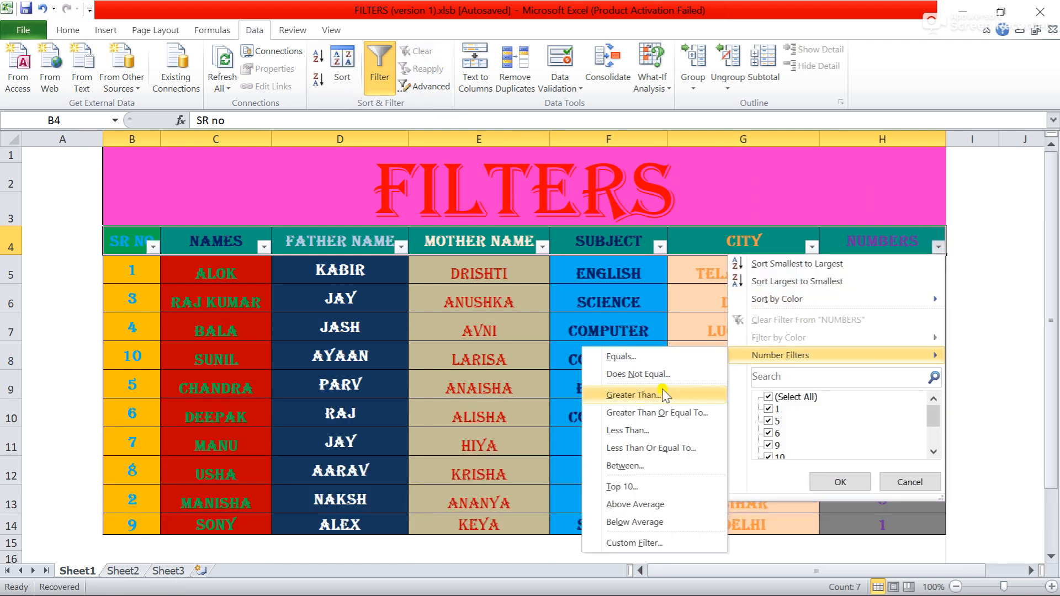
click(650, 450)
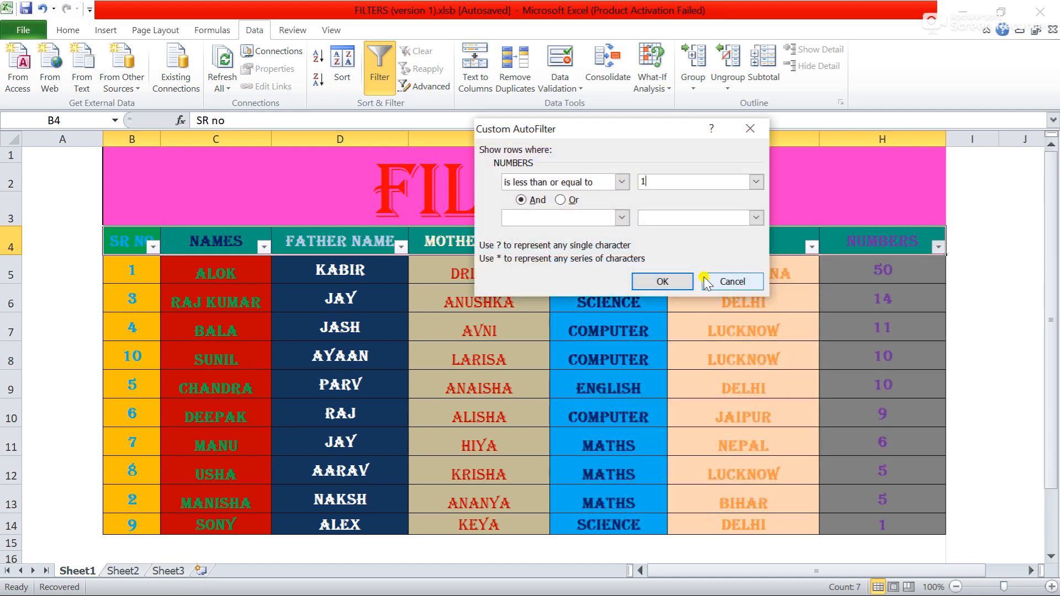
click(664, 282)
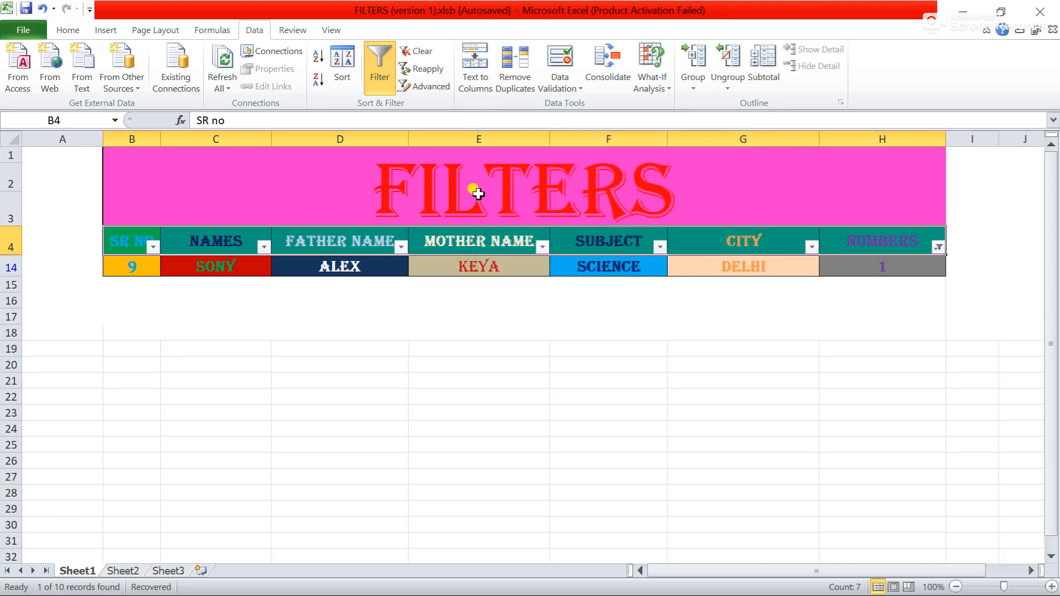
click(418, 51)
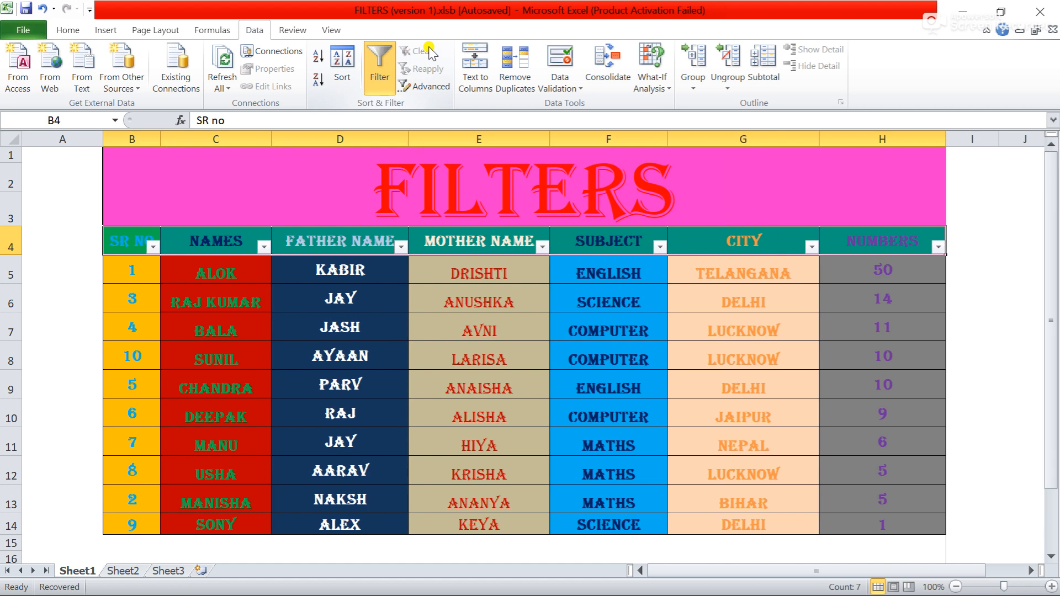
Step: Apply a Between number filter on the NUMBERS column with lower bound 1 that excludes 9 and above, and clear it
click(938, 247)
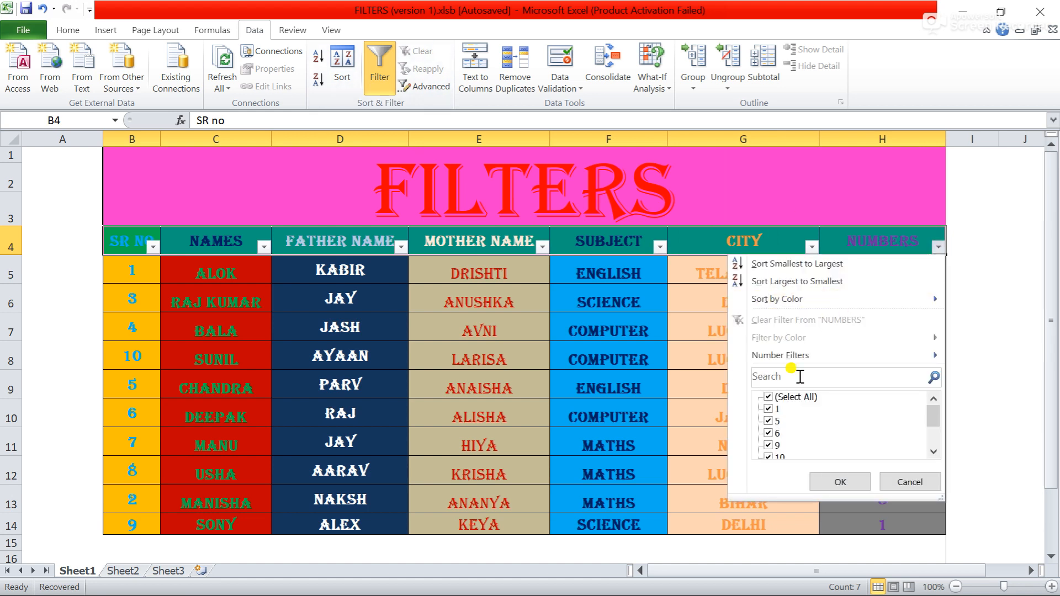
mouse_move(784, 357)
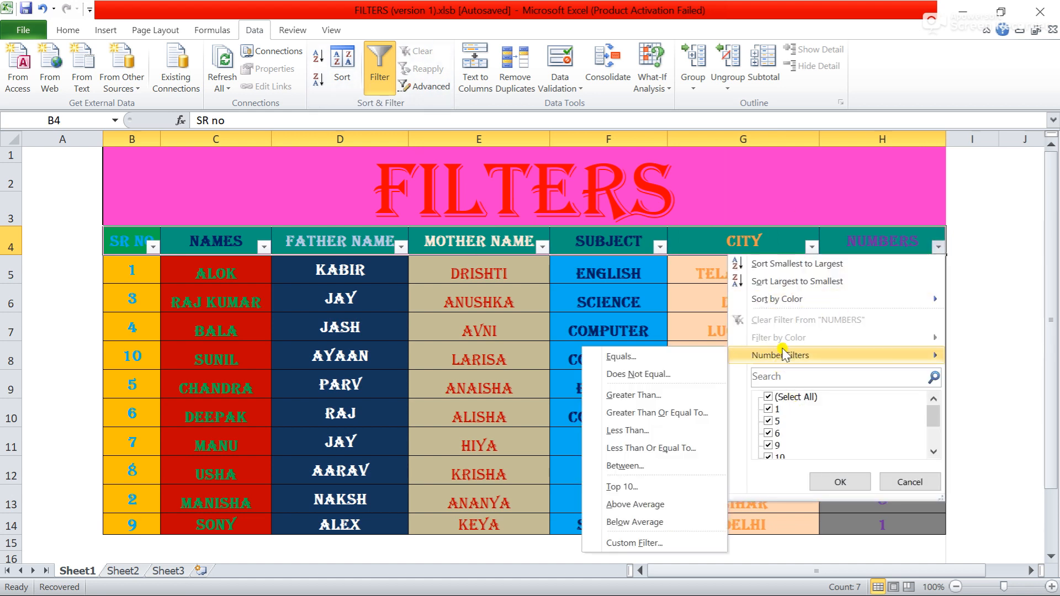
click(650, 467)
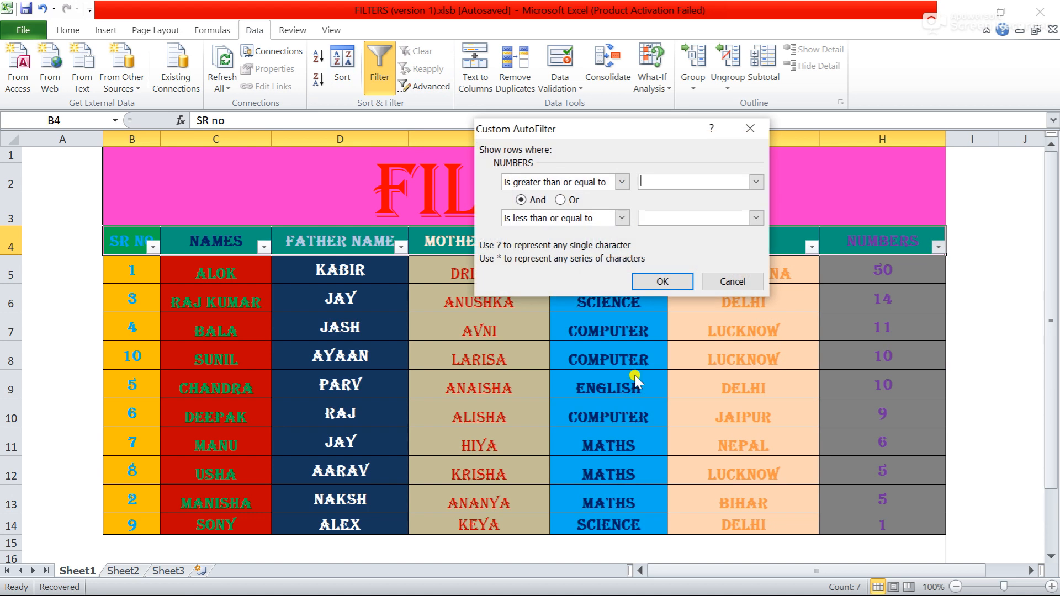
text(1)
click(687, 217)
click(659, 282)
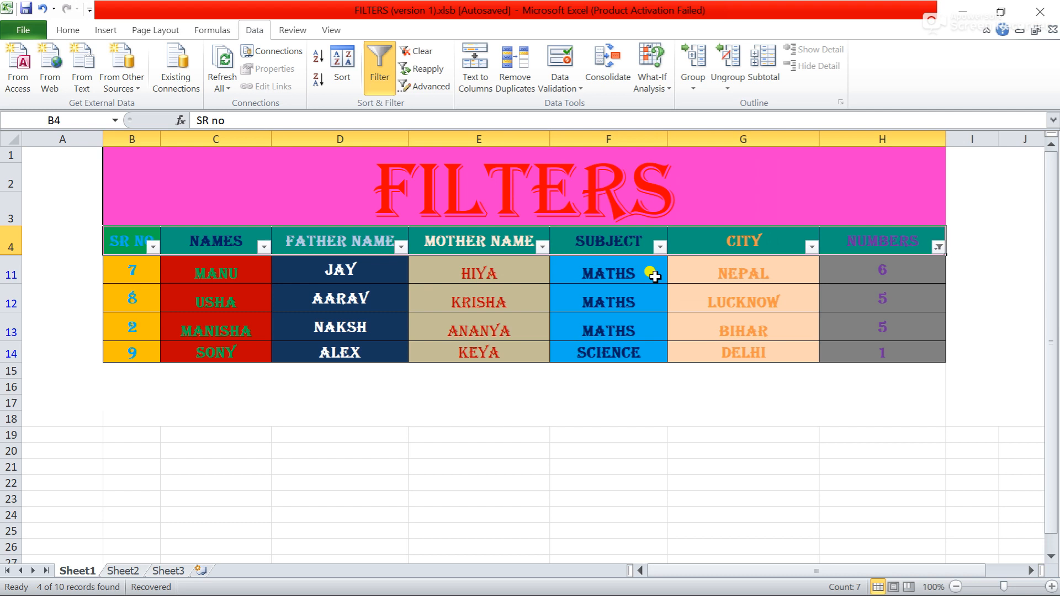
click(415, 50)
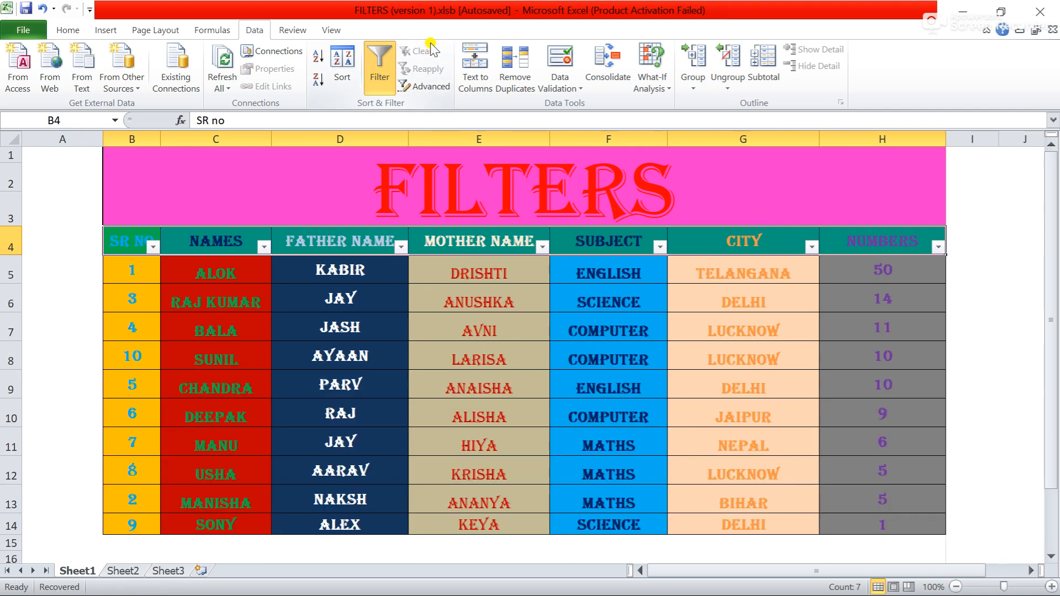
Step: Apply a Top 10 number filter on the NUMBERS column set to the top 6 items, and clear it
click(938, 247)
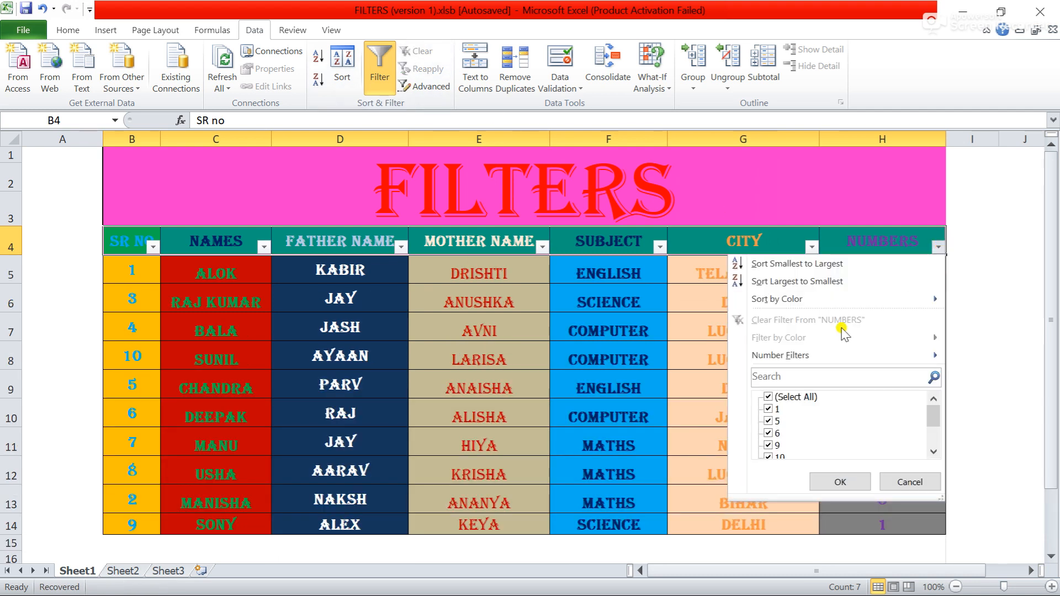
mouse_move(812, 356)
click(628, 488)
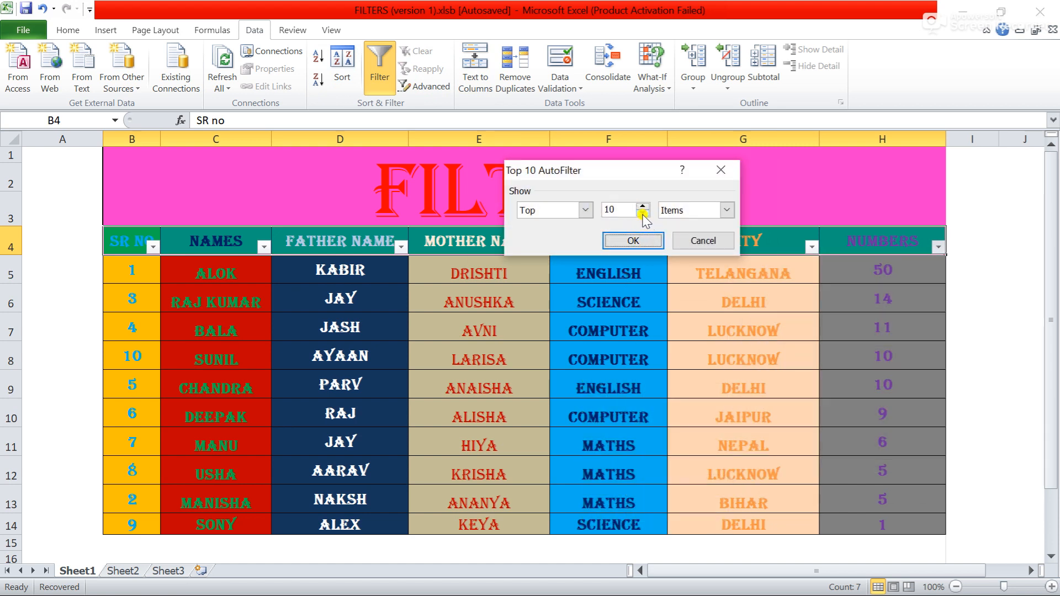
click(643, 214)
click(643, 214)
click(643, 214)
click(643, 213)
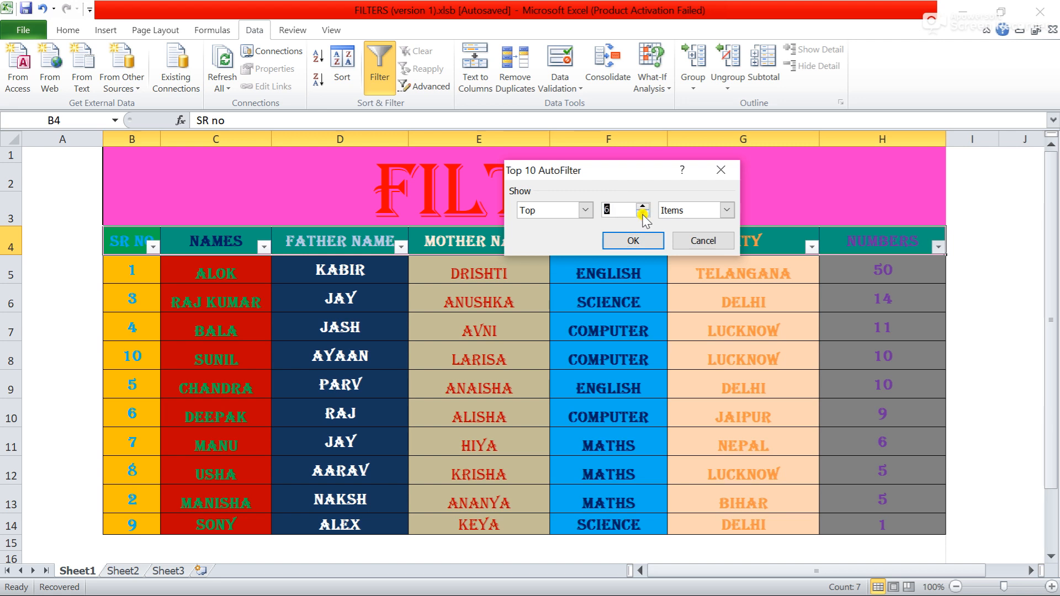
click(633, 241)
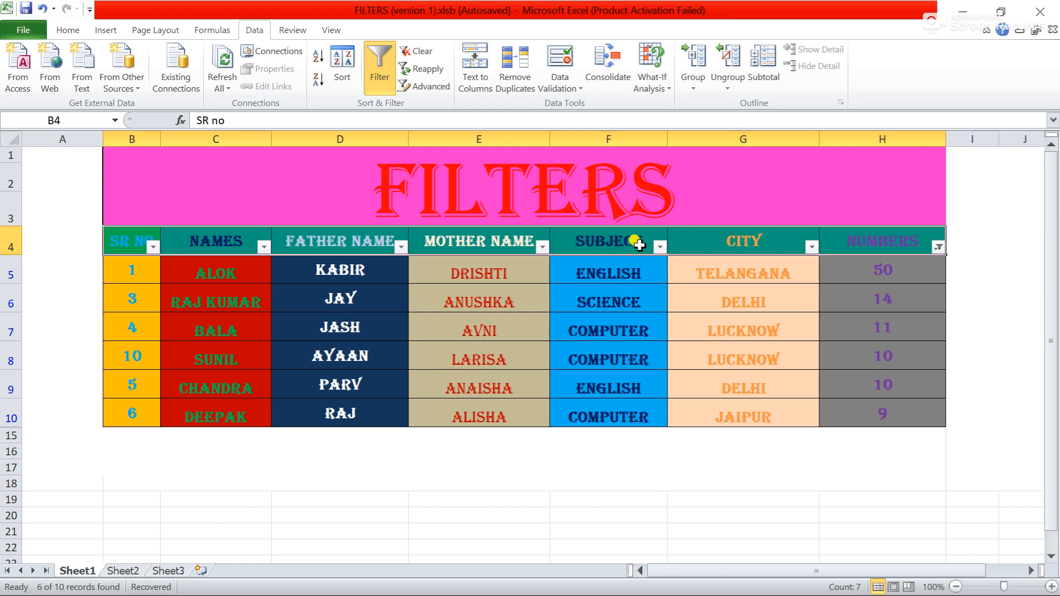
click(418, 53)
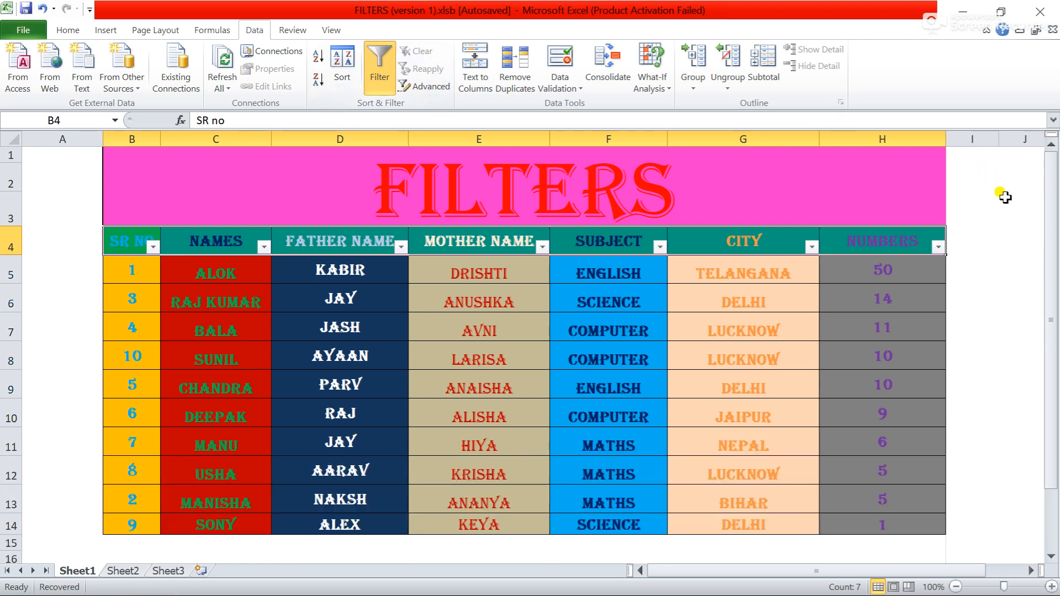
click(938, 247)
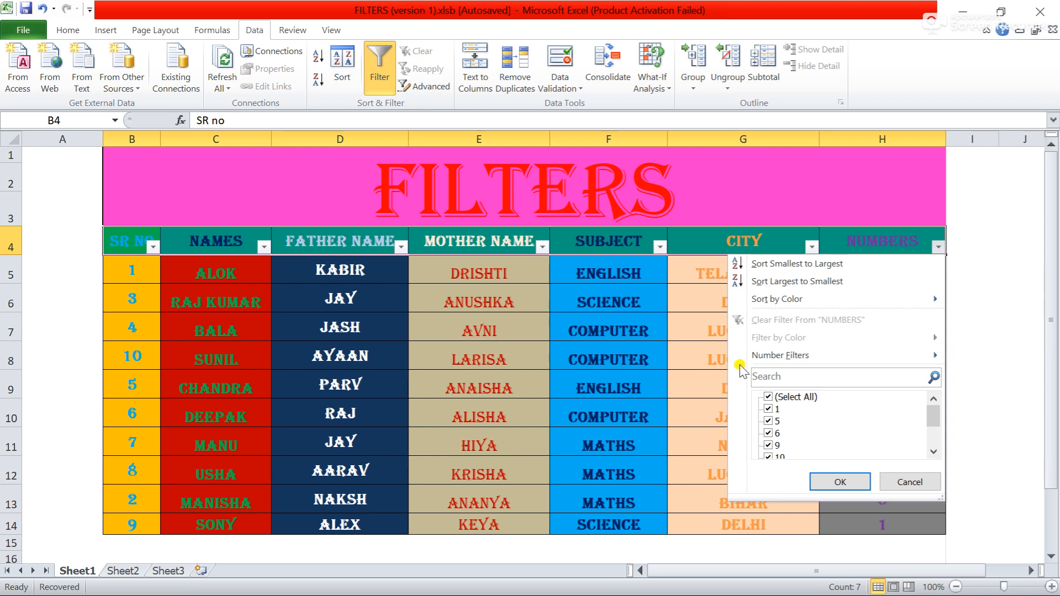
mouse_move(783, 359)
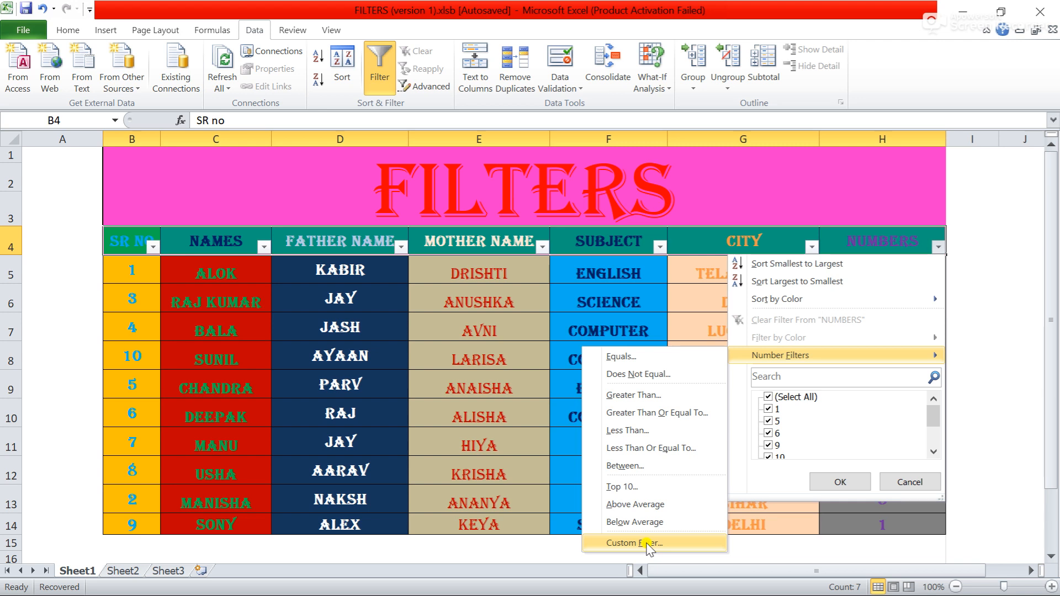
click(842, 483)
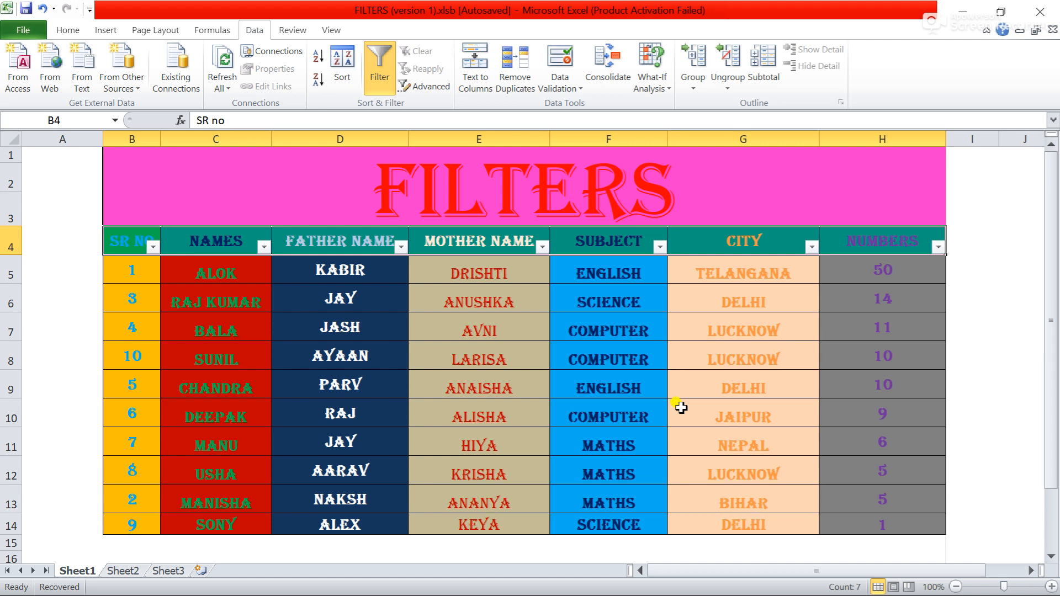
key(XF86MonBrightnessDown)
Step: Minimize the workbook window to the desktop and show the hidden system tray icons
click(971, 19)
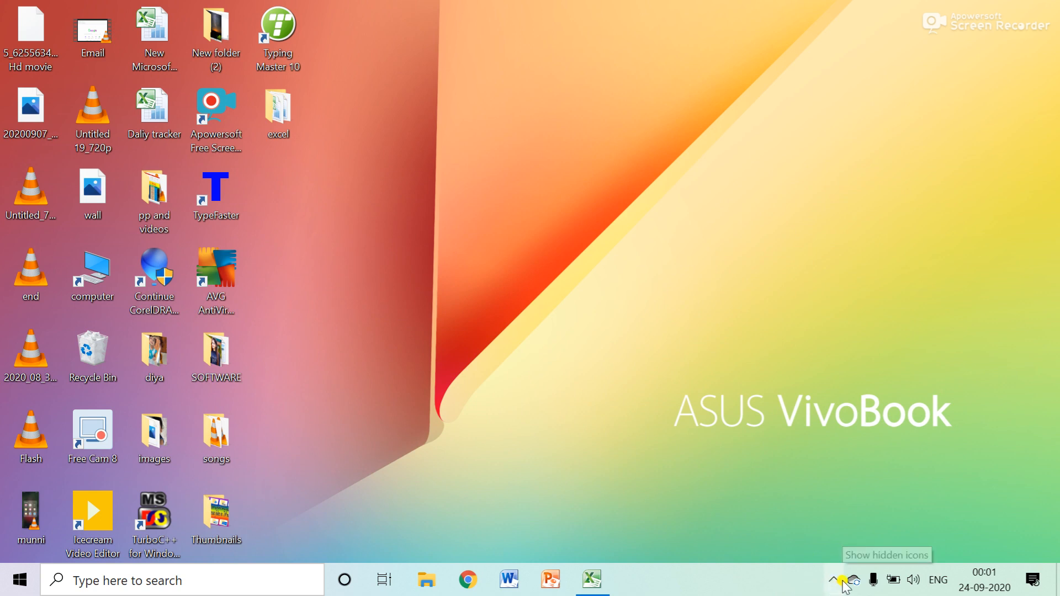
click(836, 580)
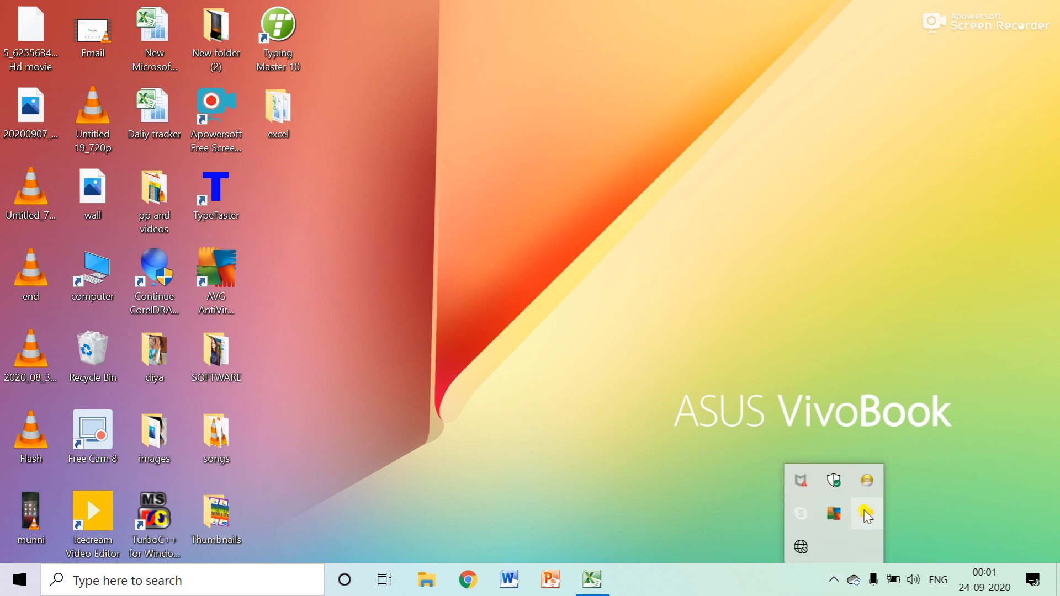